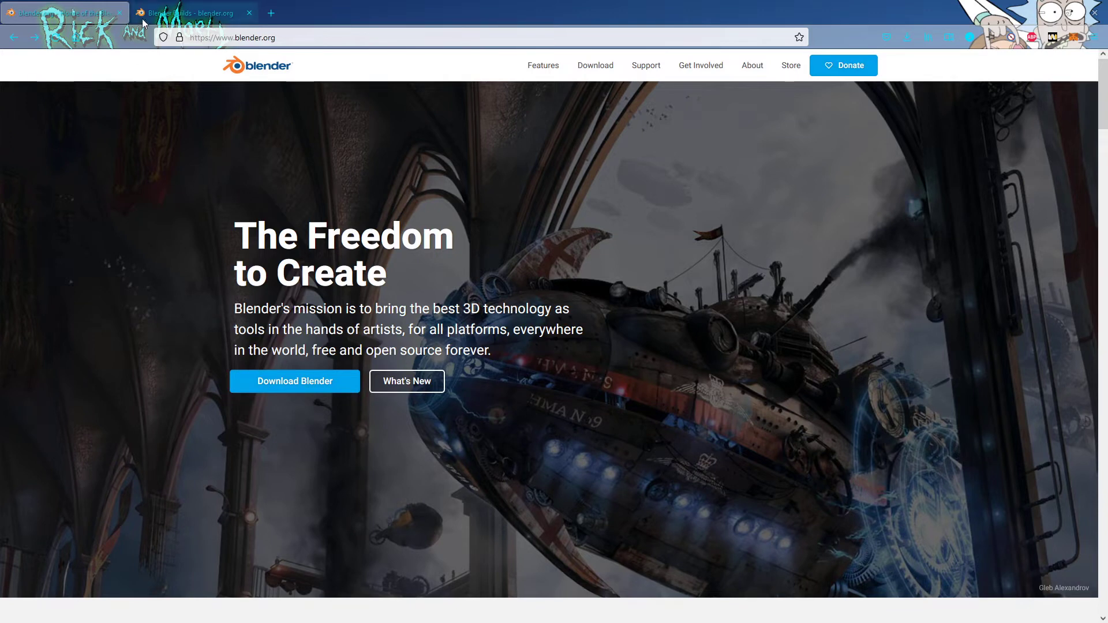
- Switch to Blender to view the robot animation project, and return to the blender.org page in the browser
{"action": "key", "text": "alt+Tab"}
{"action": "key", "text": "alt+Tab"}
{"action": "key", "text": "alt+Tab"}
{"action": "key", "text": "alt+Tab"}
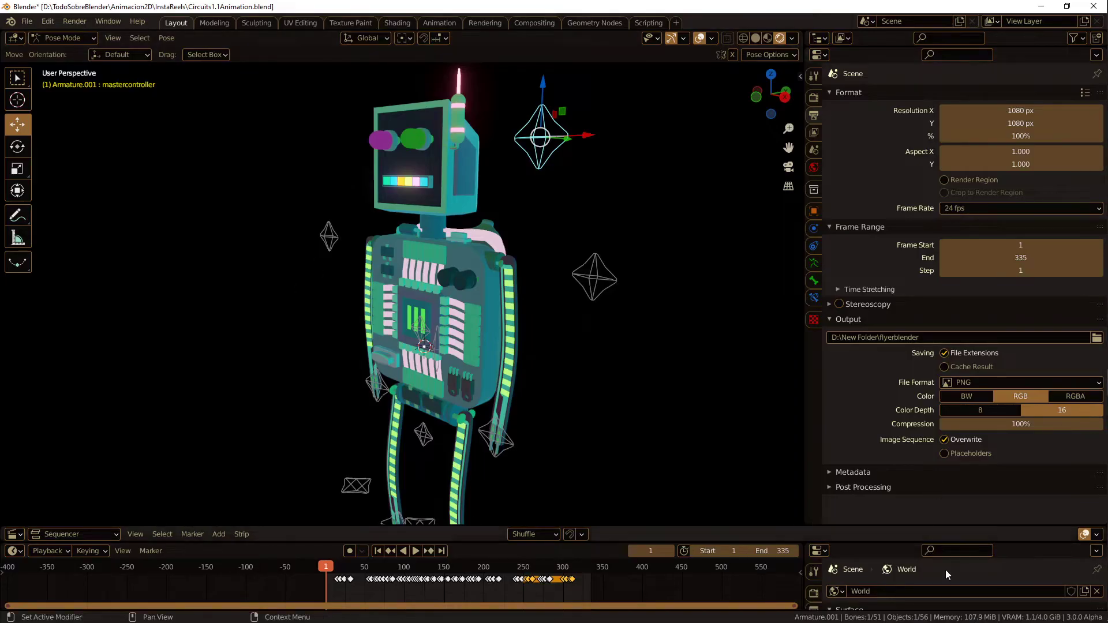
{"action": "key", "text": "alt+Tab"}
{"action": "key", "text": "alt+Tab"}
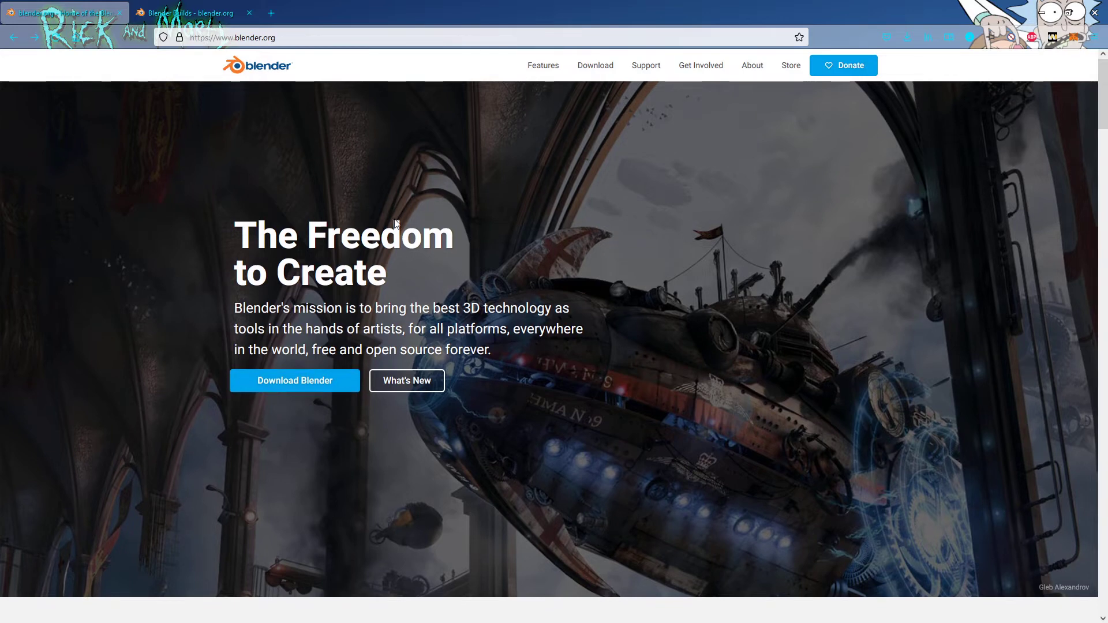
- Look over the blender.org home page and bring up the Daily Builds download page
{"action": "scroll", "coordinate": [323, 227], "scroll_direction": "down", "scroll_amount": 3}
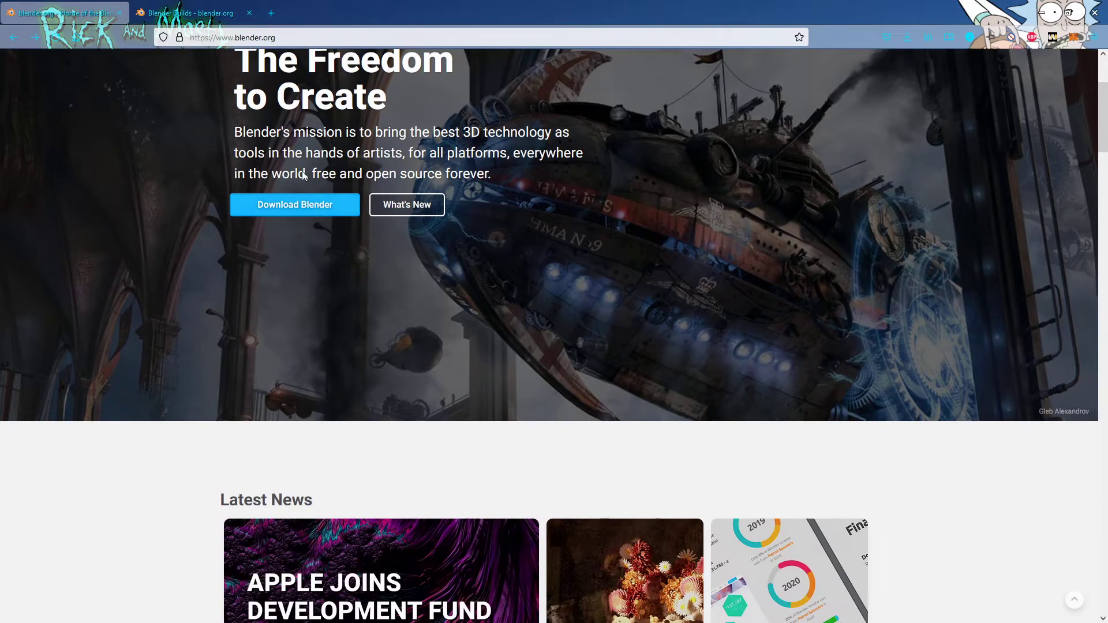
{"action": "scroll", "coordinate": [287, 149], "scroll_direction": "up", "scroll_amount": 1}
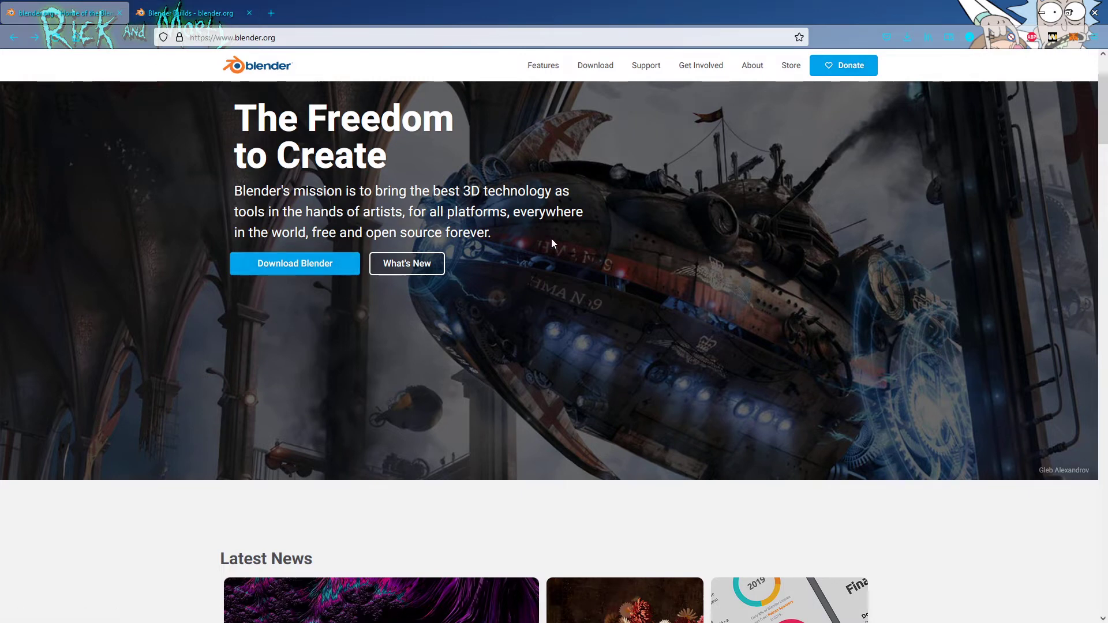
{"action": "scroll", "coordinate": [588, 91], "scroll_direction": "up", "scroll_amount": 2}
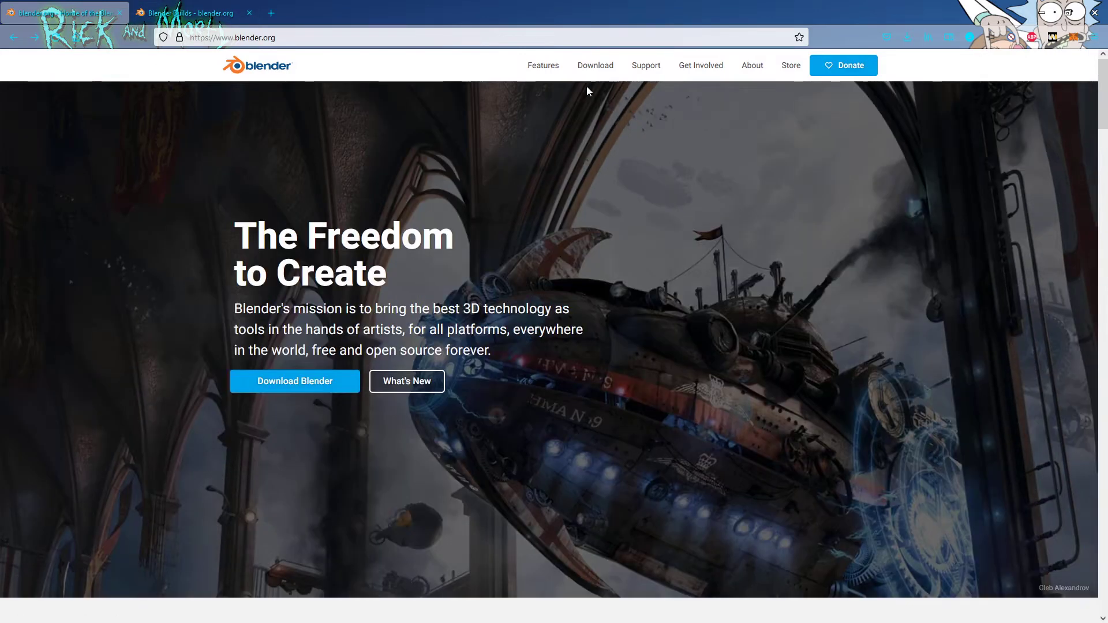
{"action": "left_click", "coordinate": [196, 12]}
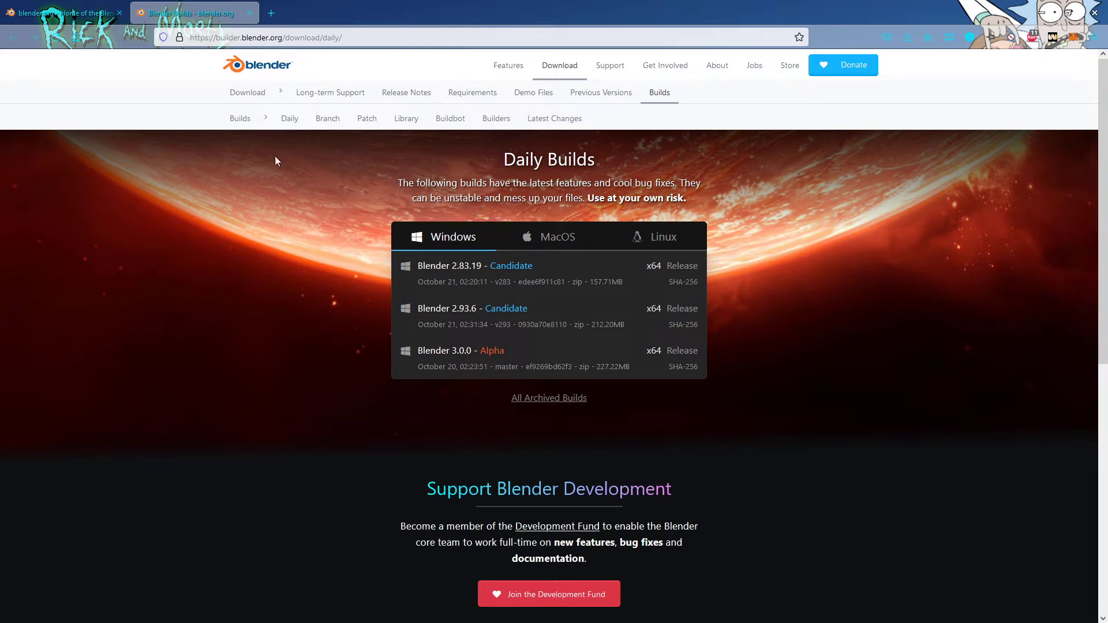
- Open the Blender 3.0 release notes from the Blender Developer Wiki in a new browser tab
{"action": "left_click", "coordinate": [271, 14]}
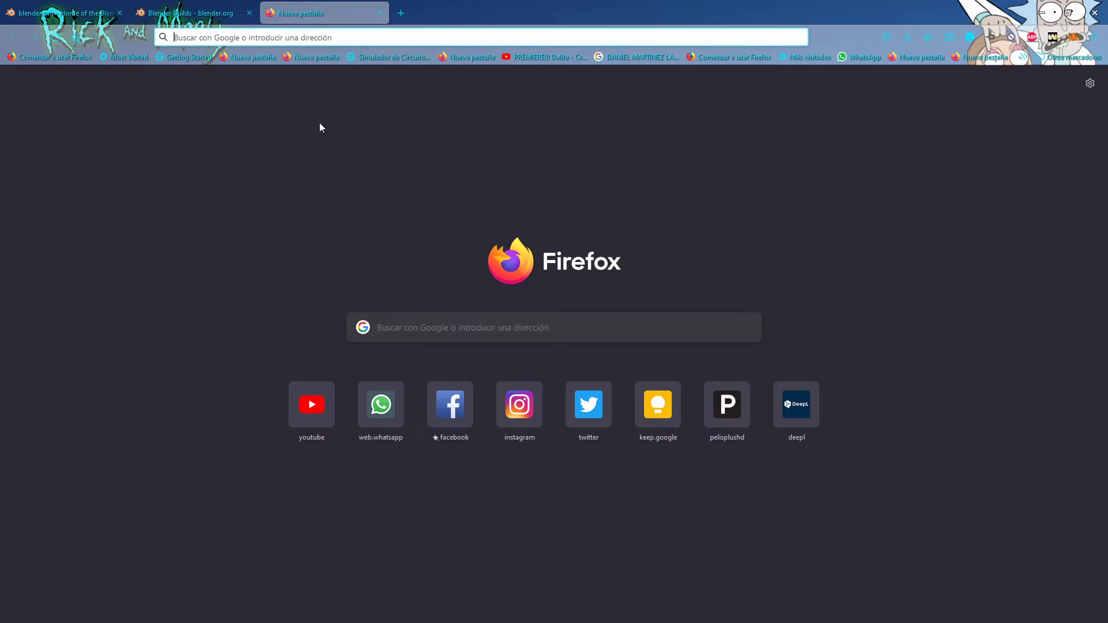
{"action": "left_click", "coordinate": [316, 39]}
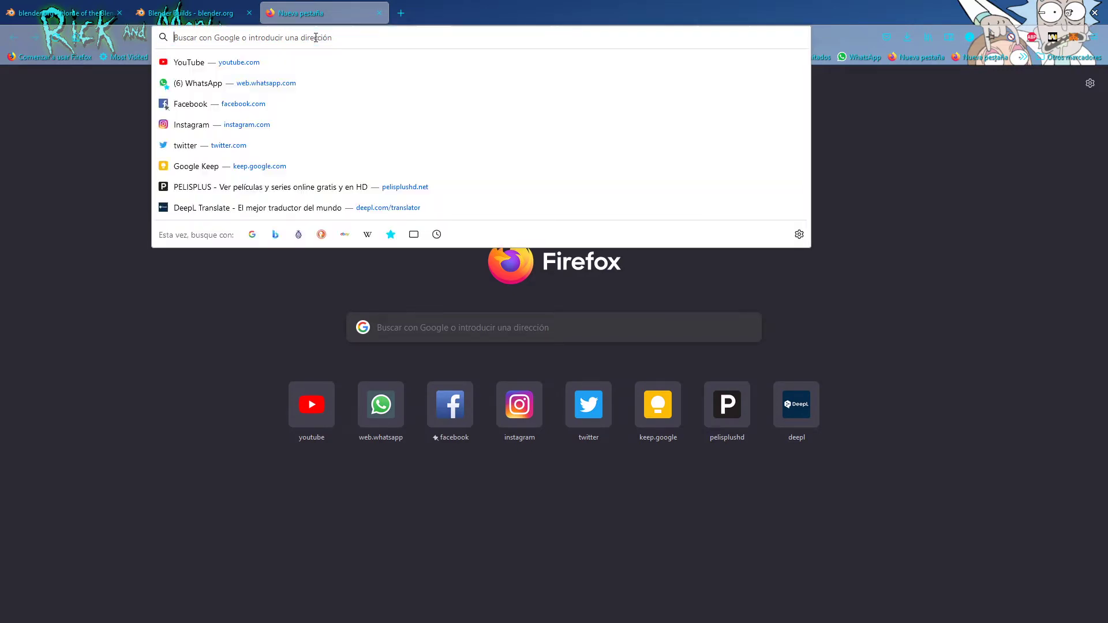
{"action": "type", "text": "rele"}
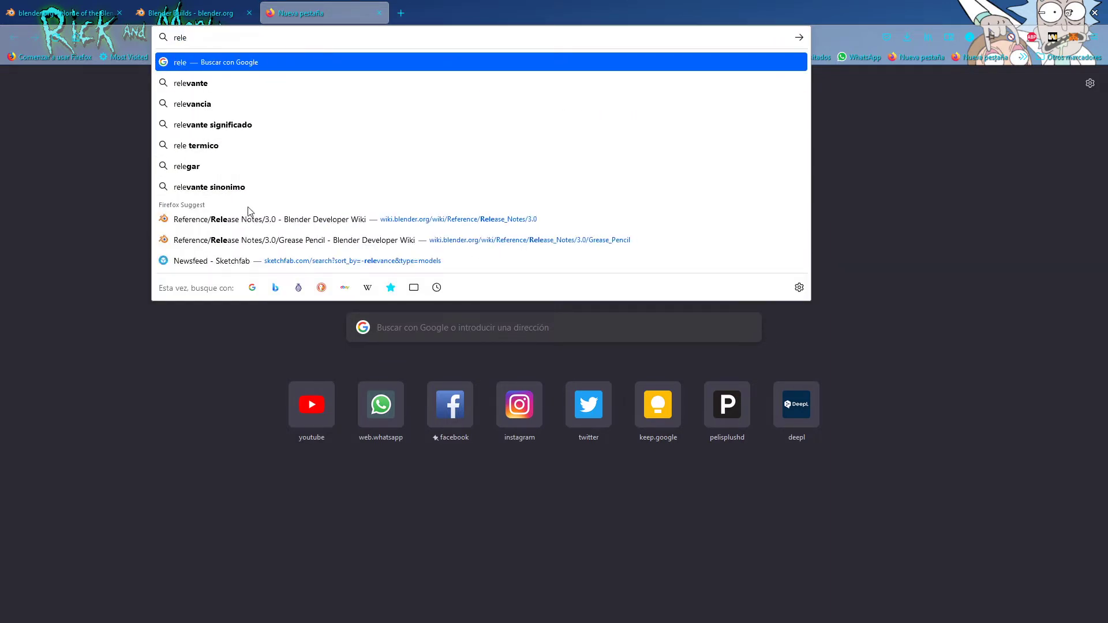
{"action": "left_click", "coordinate": [278, 216]}
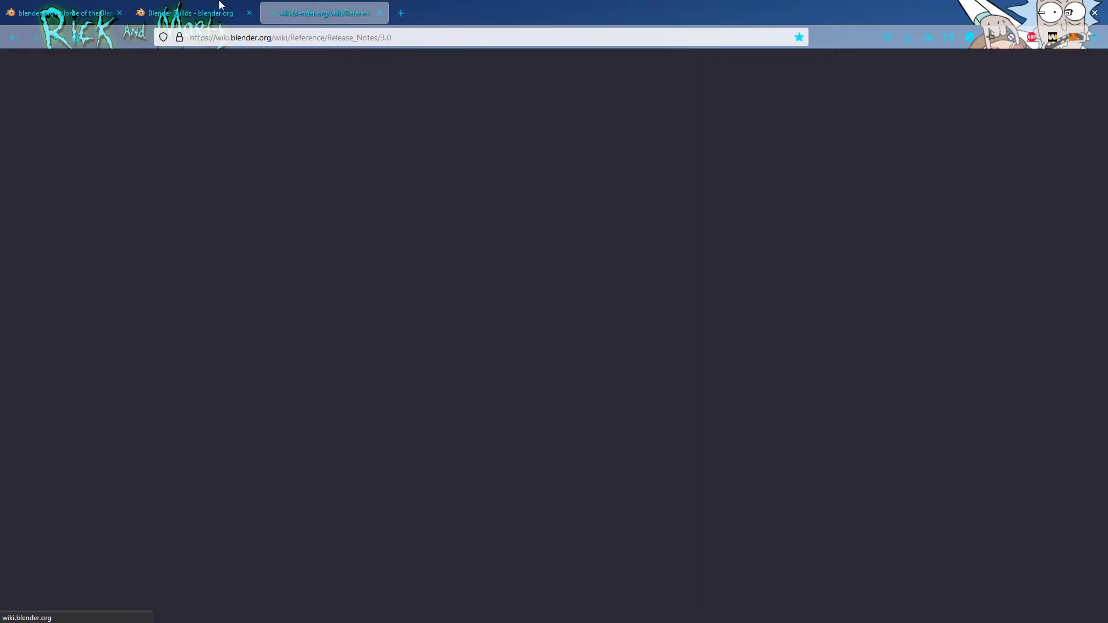
{"action": "left_click", "coordinate": [190, 13]}
{"action": "left_click", "coordinate": [311, 13]}
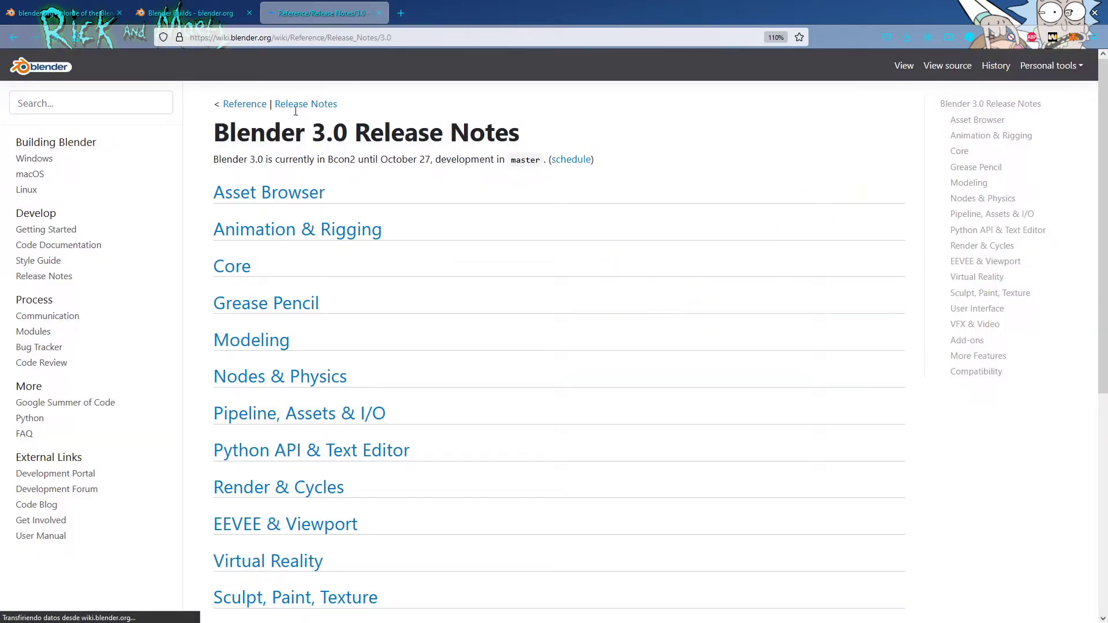
- View the Release Notes overview of all Blender versions and look through the topic list for Blender 3.0
{"action": "left_click", "coordinate": [300, 105]}
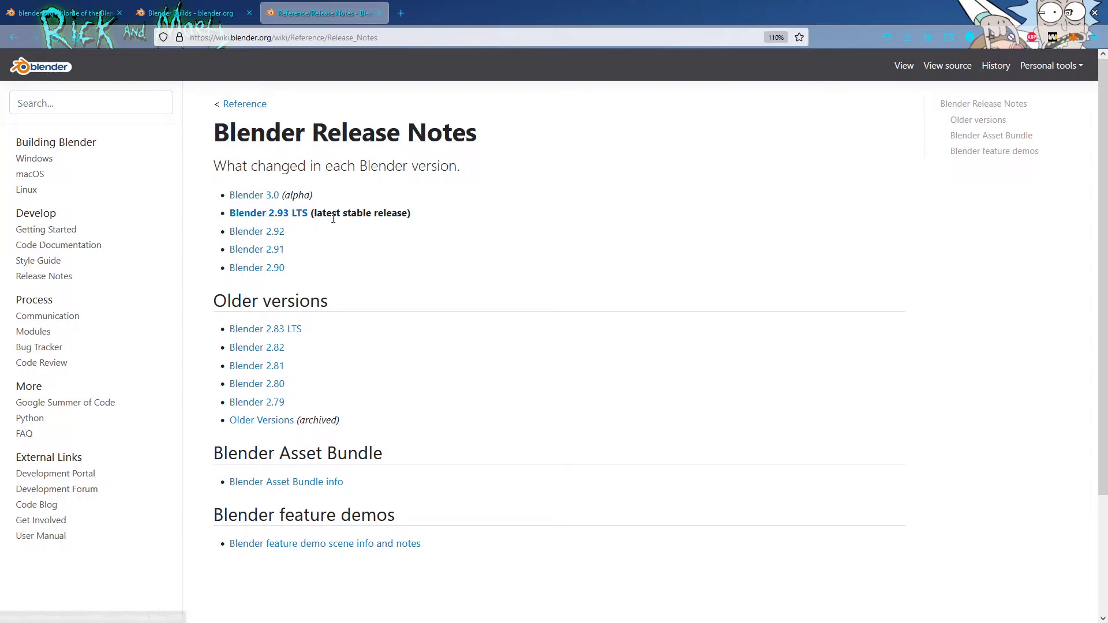
{"action": "left_click", "coordinate": [64, 13]}
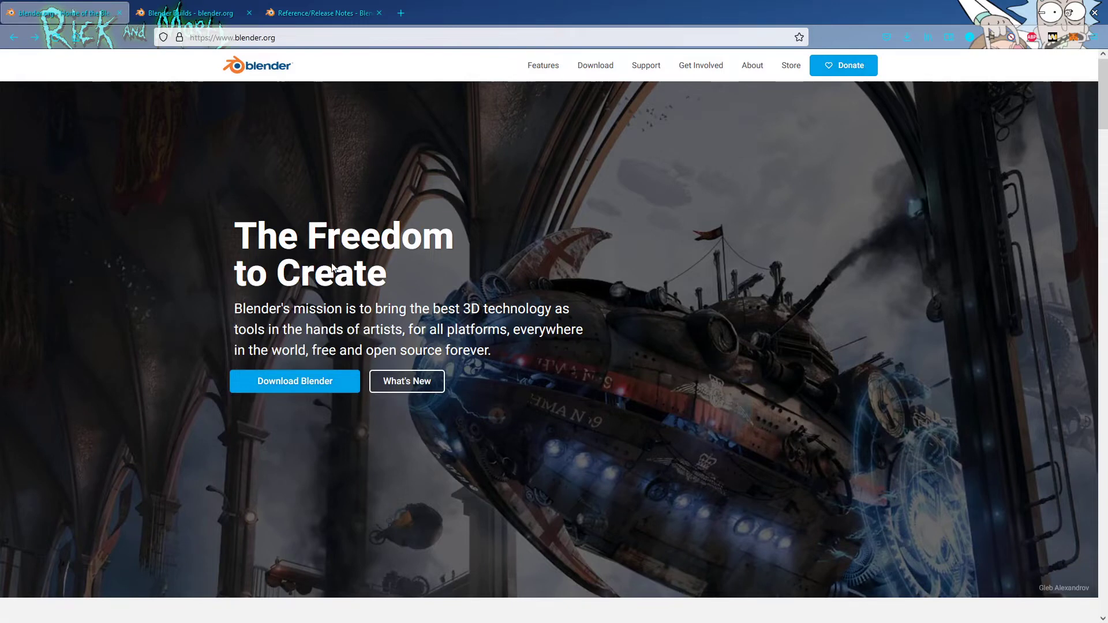
{"action": "left_click", "coordinate": [317, 12]}
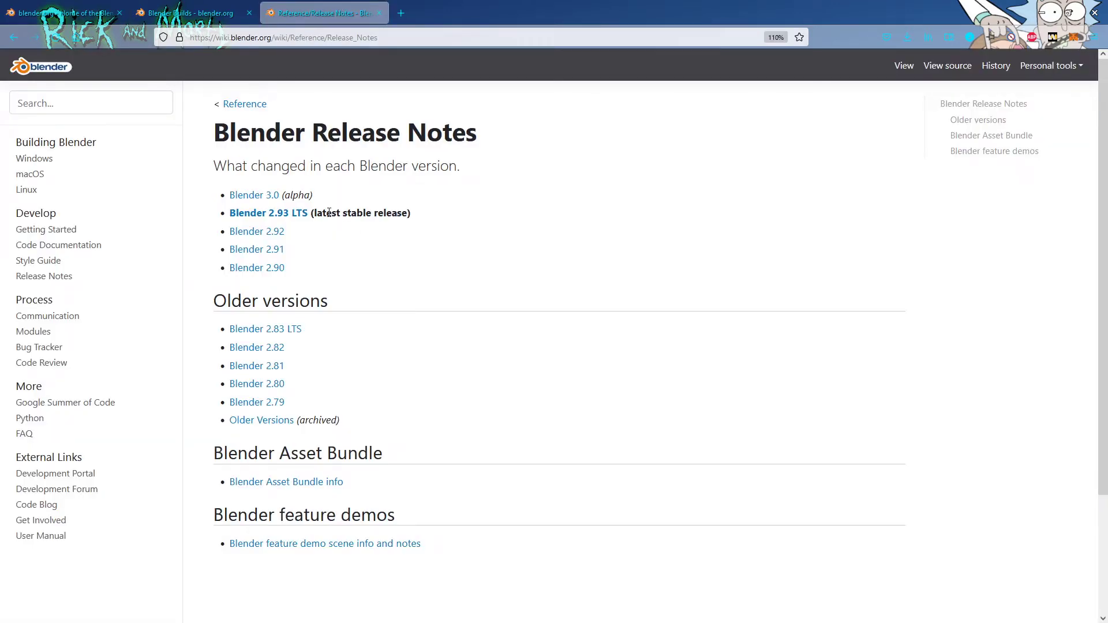
{"action": "left_click", "coordinate": [253, 199]}
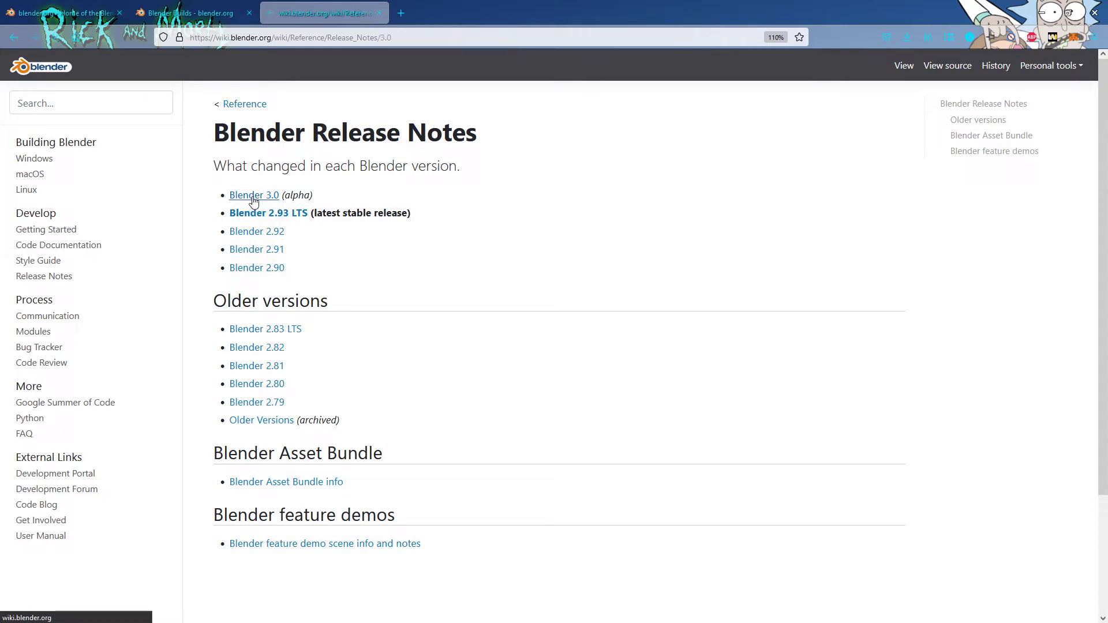
{"action": "scroll", "coordinate": [306, 182], "scroll_direction": "down", "scroll_amount": 2}
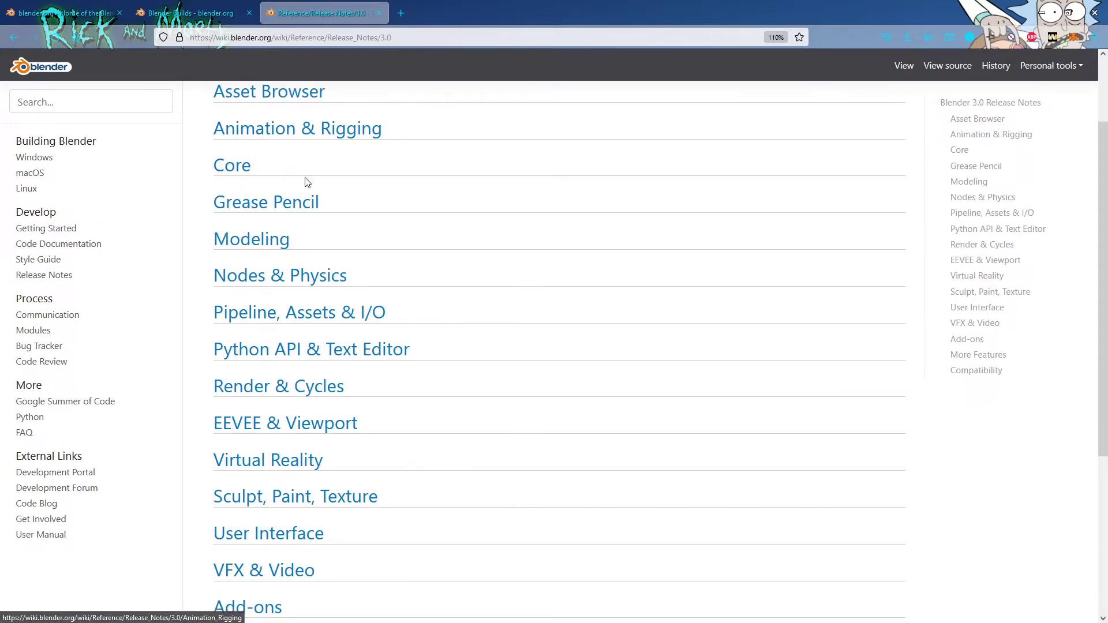
{"action": "scroll", "coordinate": [282, 233], "scroll_direction": "up", "scroll_amount": 3}
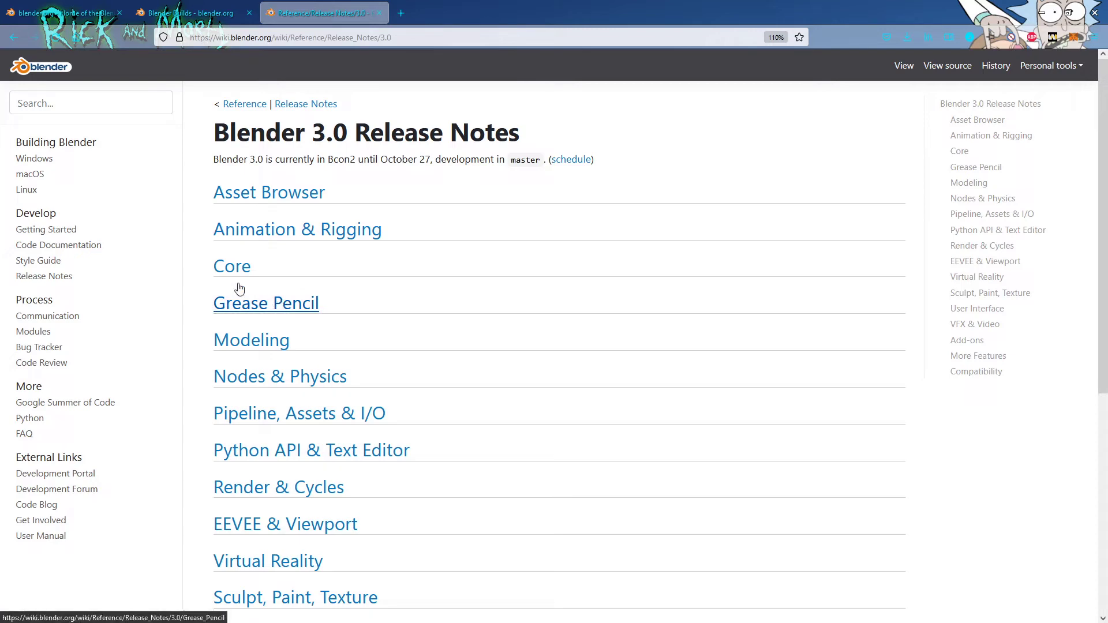
- Revisit the Daily Builds page and return to the blender.org home page
{"action": "left_click", "coordinate": [228, 13]}
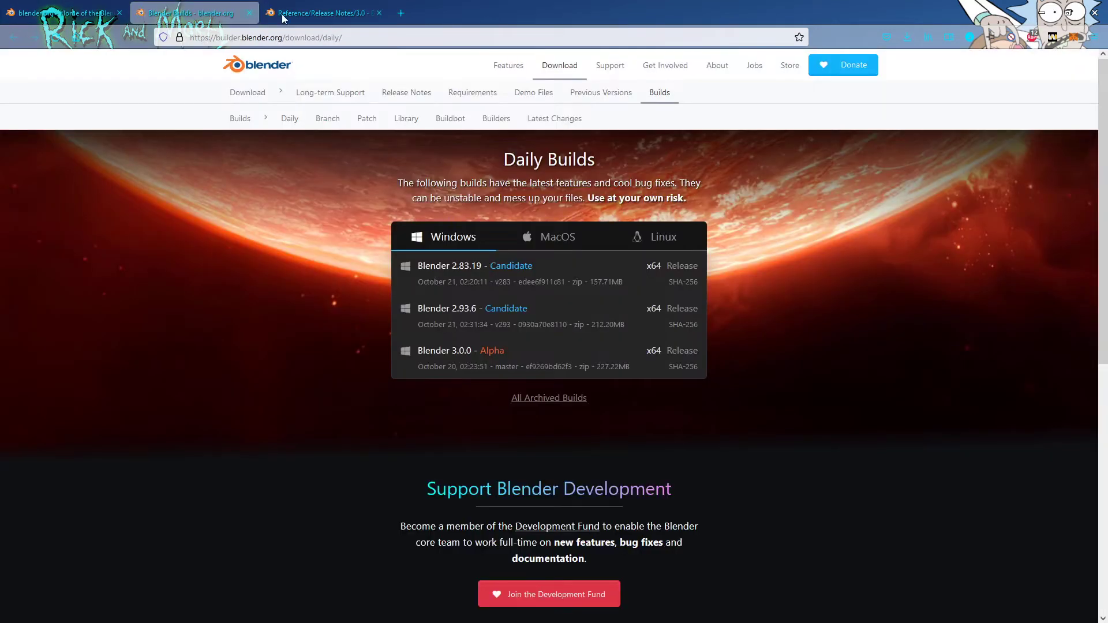
{"action": "left_click", "coordinate": [282, 14]}
{"action": "left_click", "coordinate": [64, 12]}
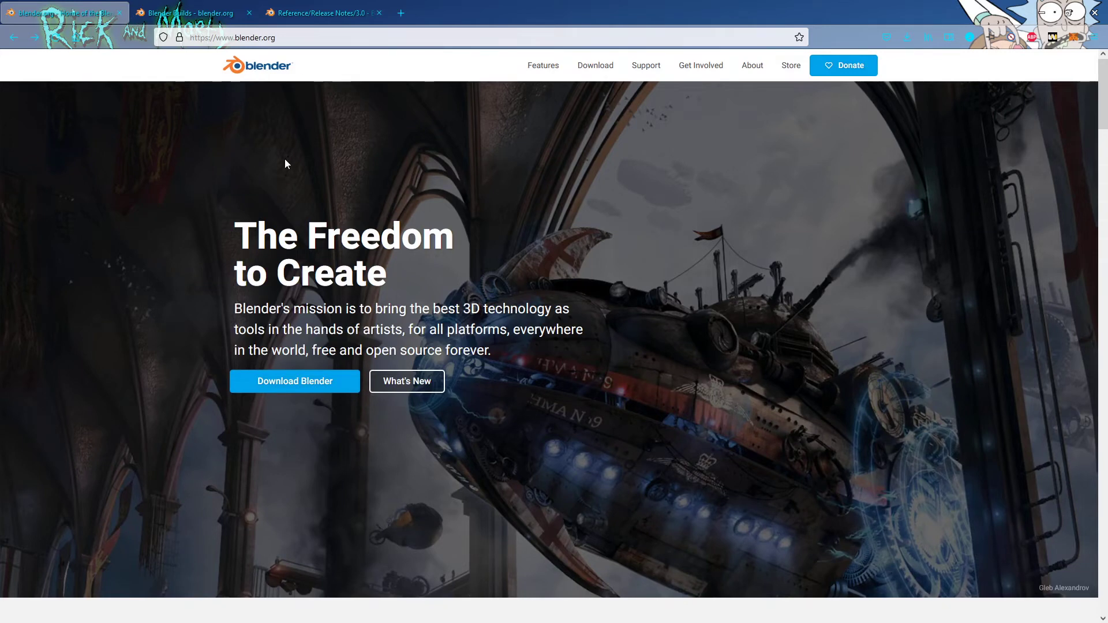
- Switch to the Blender 3.0.0 Alpha window with the default scene and dismiss its splash screen without saving
{"action": "key", "text": "alt+Tab"}
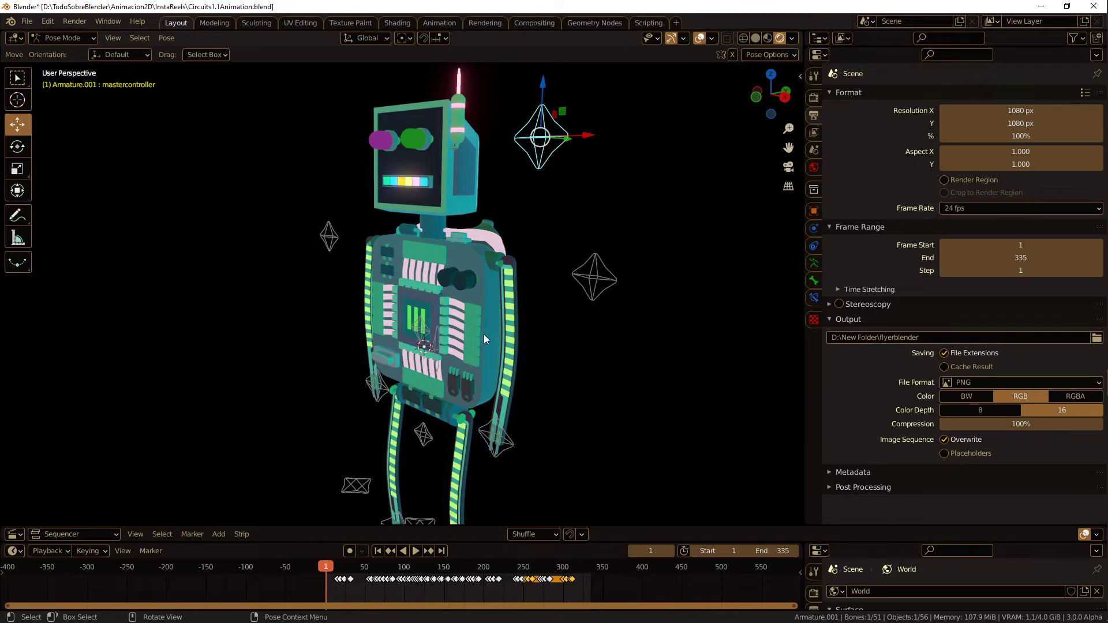
{"action": "key", "text": "alt+Tab"}
{"action": "key", "text": "Tab"}
{"action": "key", "text": "Tab"}
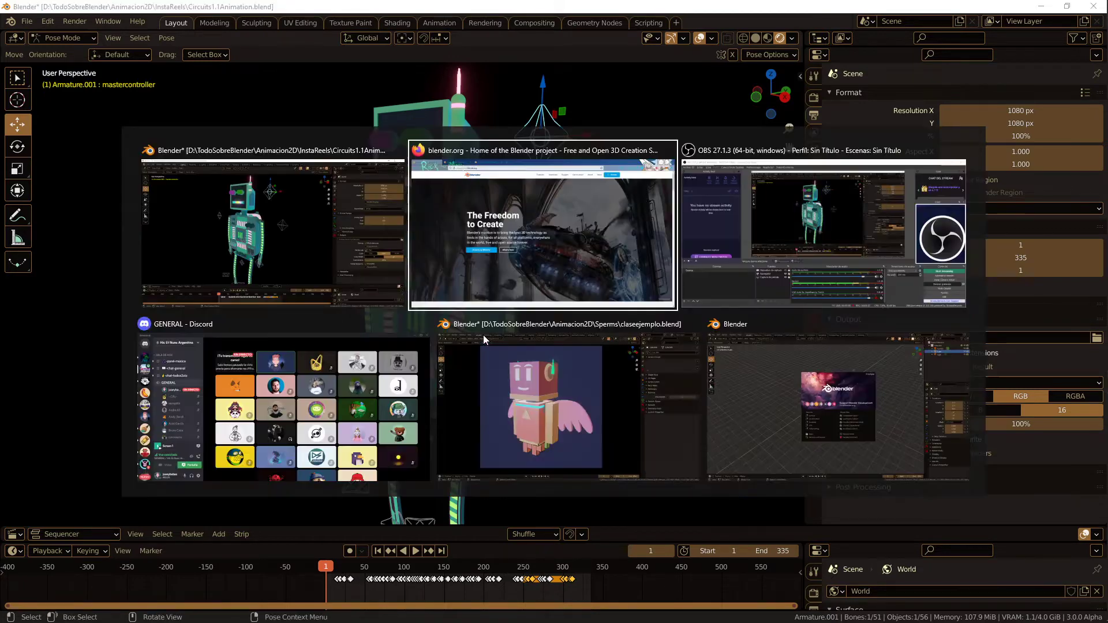
{"action": "key", "text": "Tab"}
{"action": "key", "text": "Tab"}
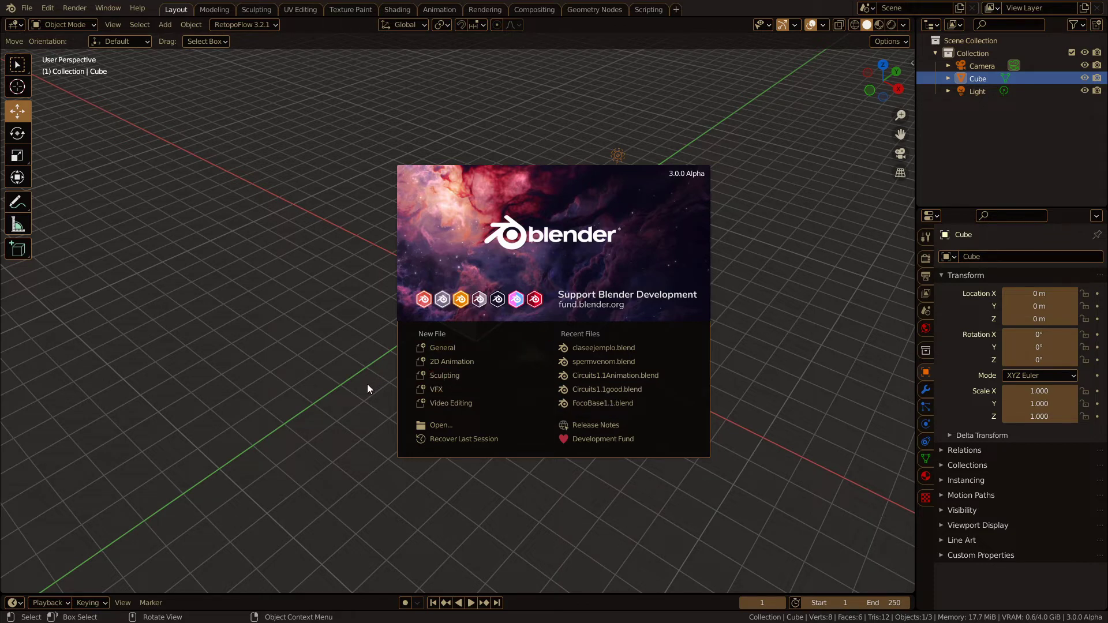
{"action": "left_click", "coordinate": [442, 347]}
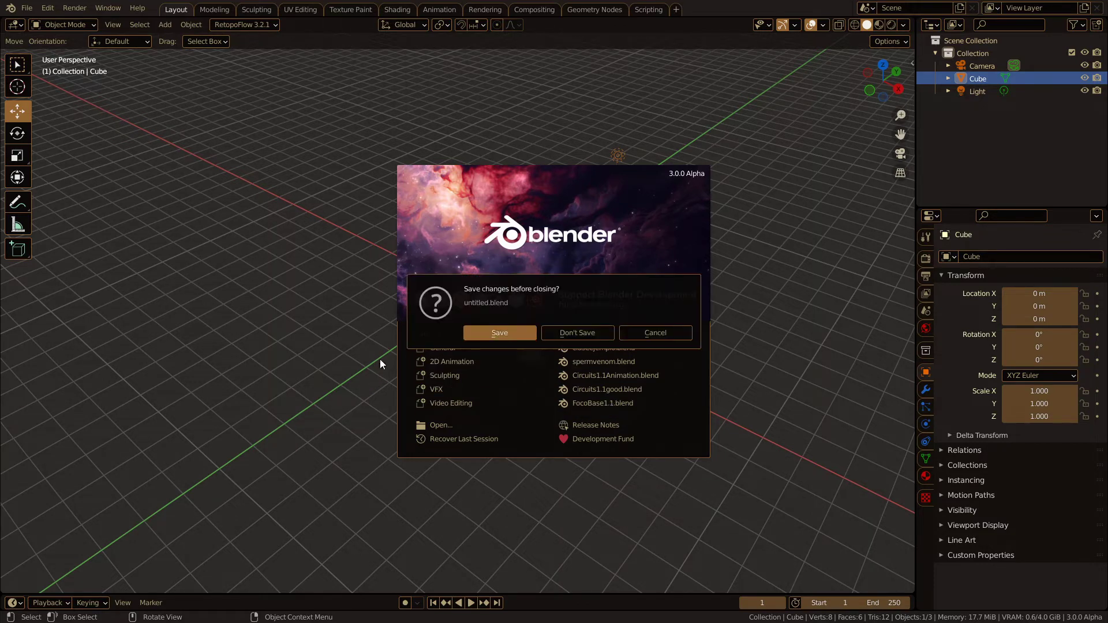
{"action": "left_click", "coordinate": [659, 333]}
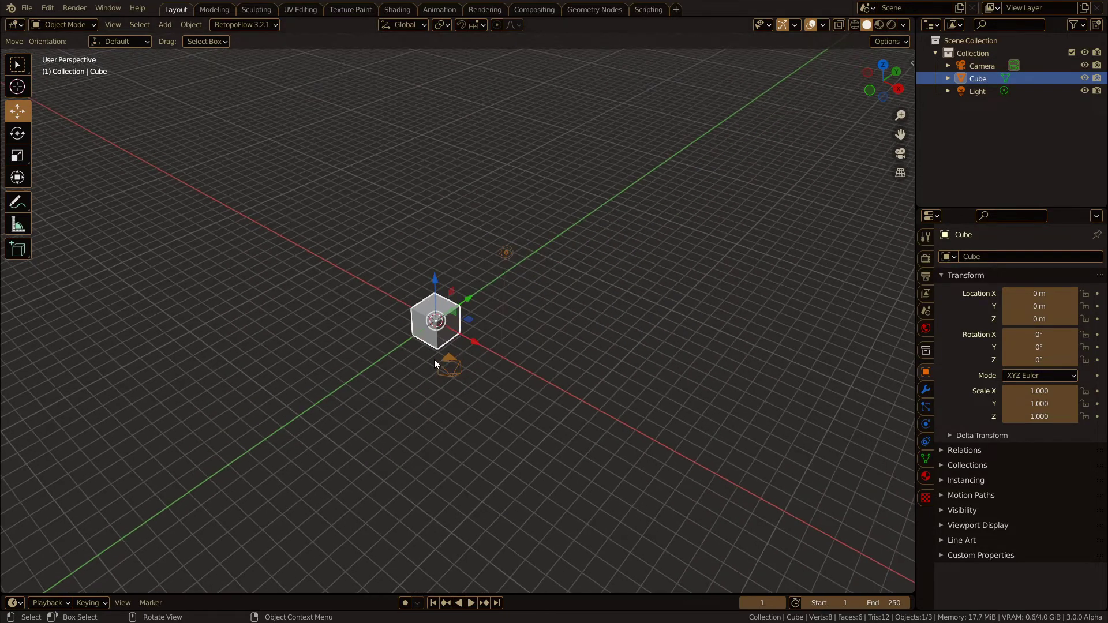
- Orbit and zoom around the default cube to view it from different angles
{"action": "middle_click_drag", "start_coordinate": [434, 359], "coordinate": [495, 344]}
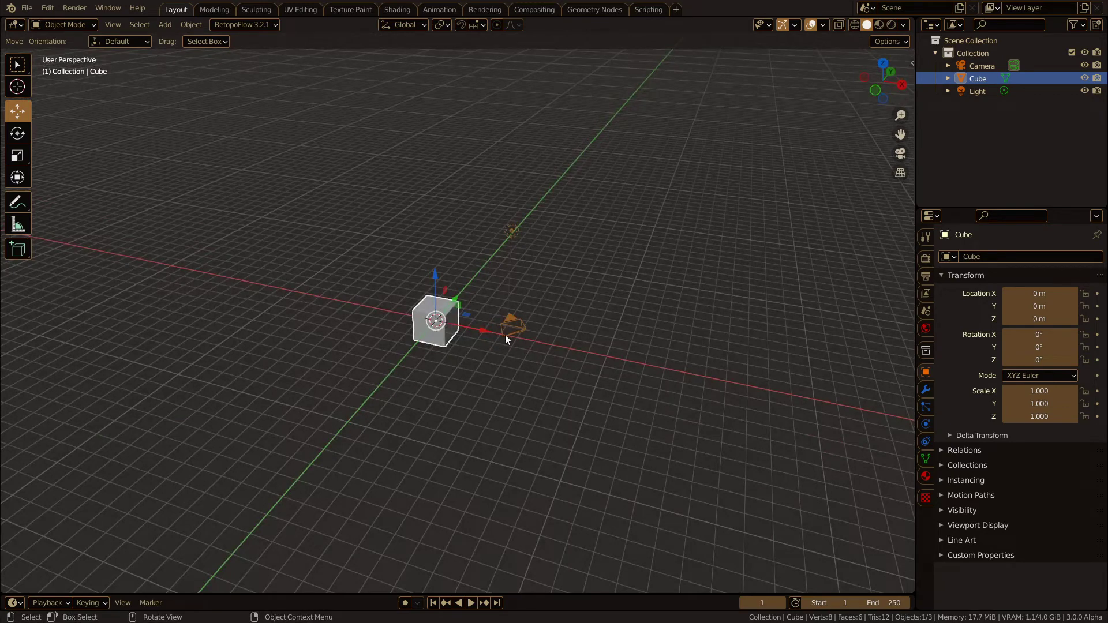
{"action": "middle_click_drag", "start_coordinate": [408, 306], "coordinate": [483, 351]}
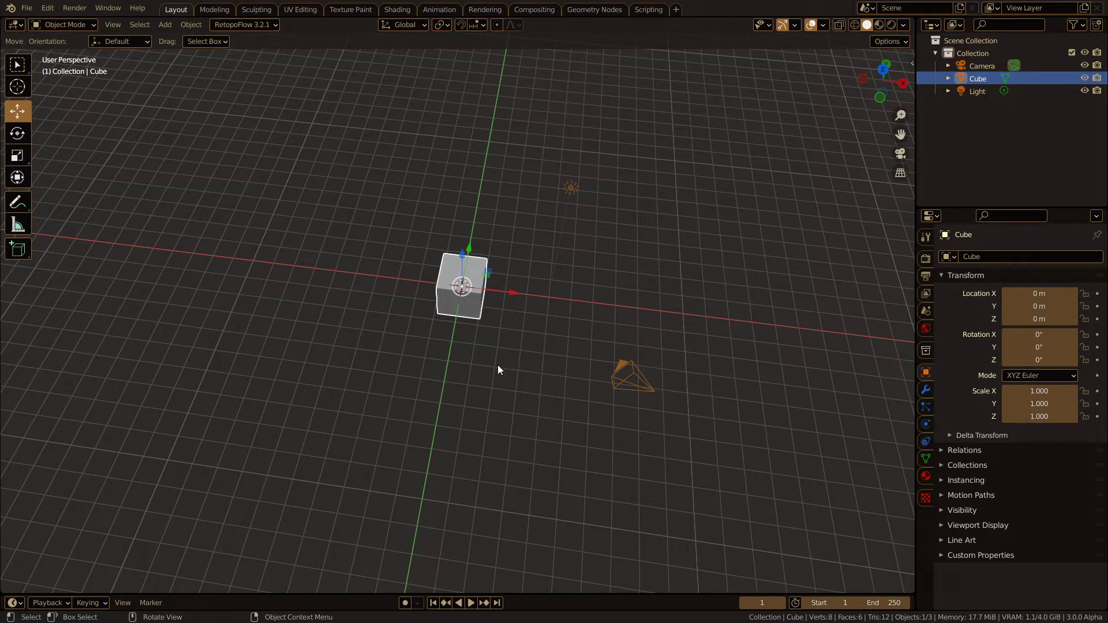
{"action": "middle_click_drag", "start_coordinate": [452, 349], "coordinate": [440, 384]}
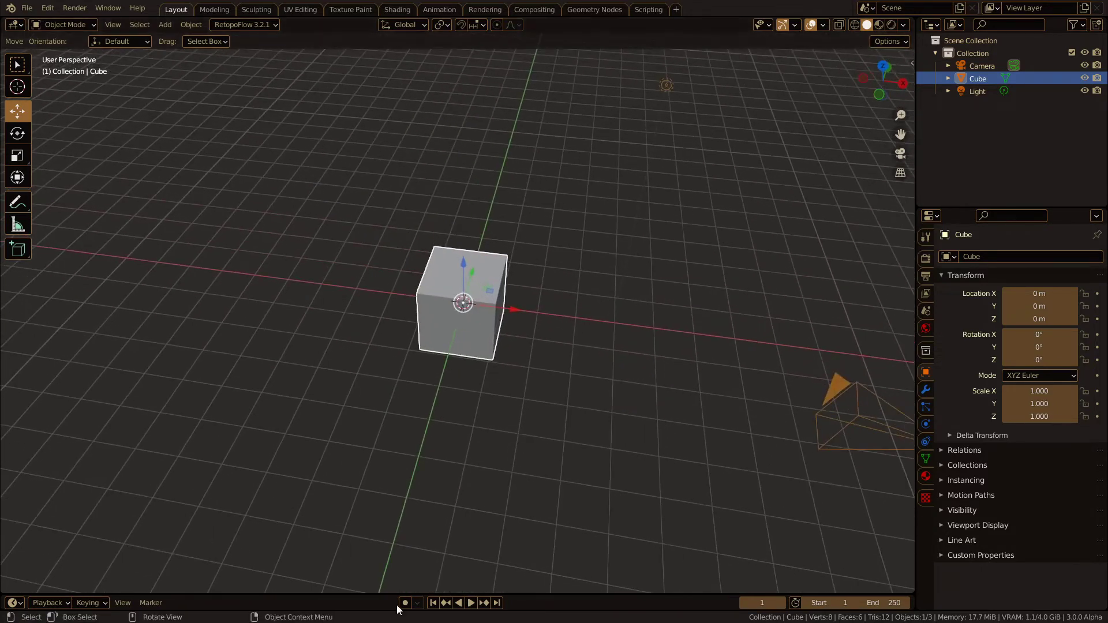
{"action": "scroll", "coordinate": [542, 287], "scroll_direction": "down", "scroll_amount": 1}
{"action": "scroll", "coordinate": [542, 286], "scroll_direction": "down", "scroll_amount": 2}
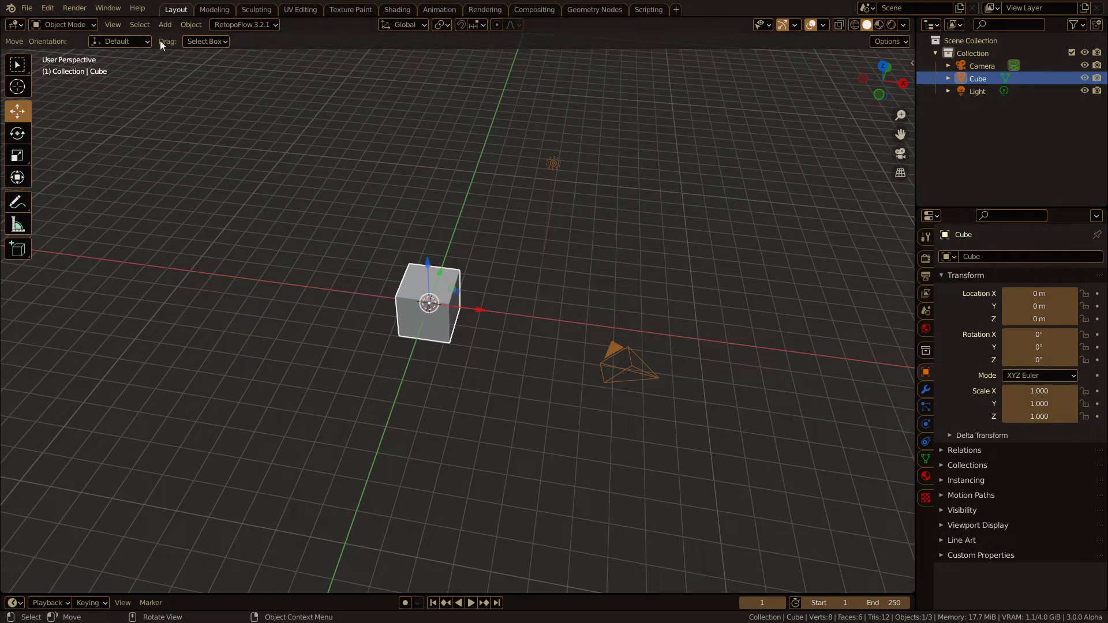
- Review the Input and Navigation settings in the Blender Preferences, and minimize the preferences window
{"action": "left_click", "coordinate": [48, 7]}
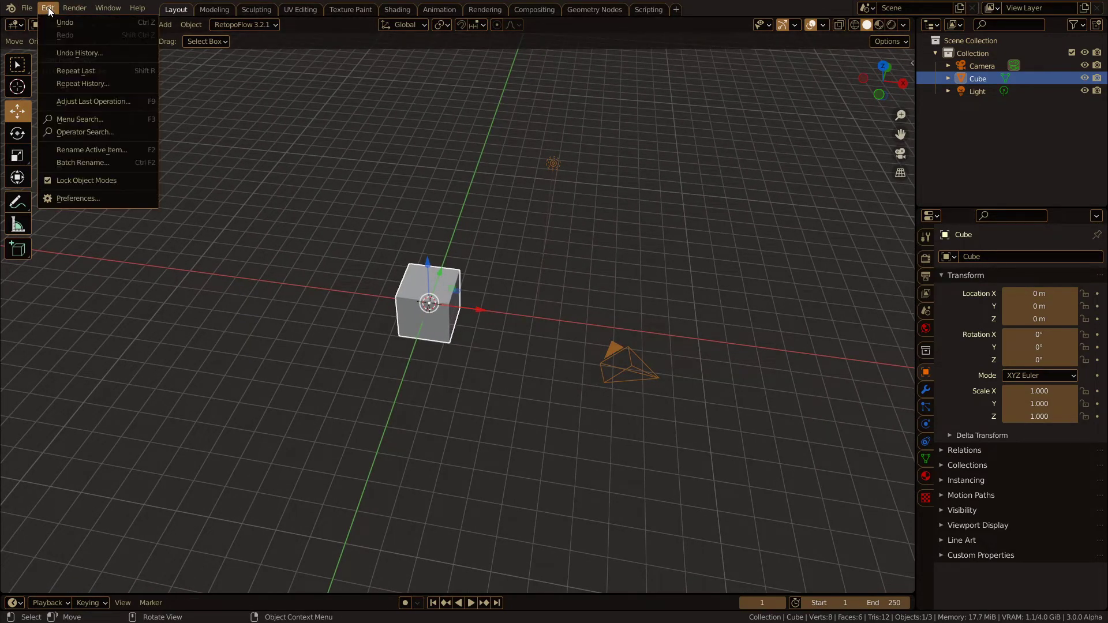
{"action": "left_click", "coordinate": [82, 199]}
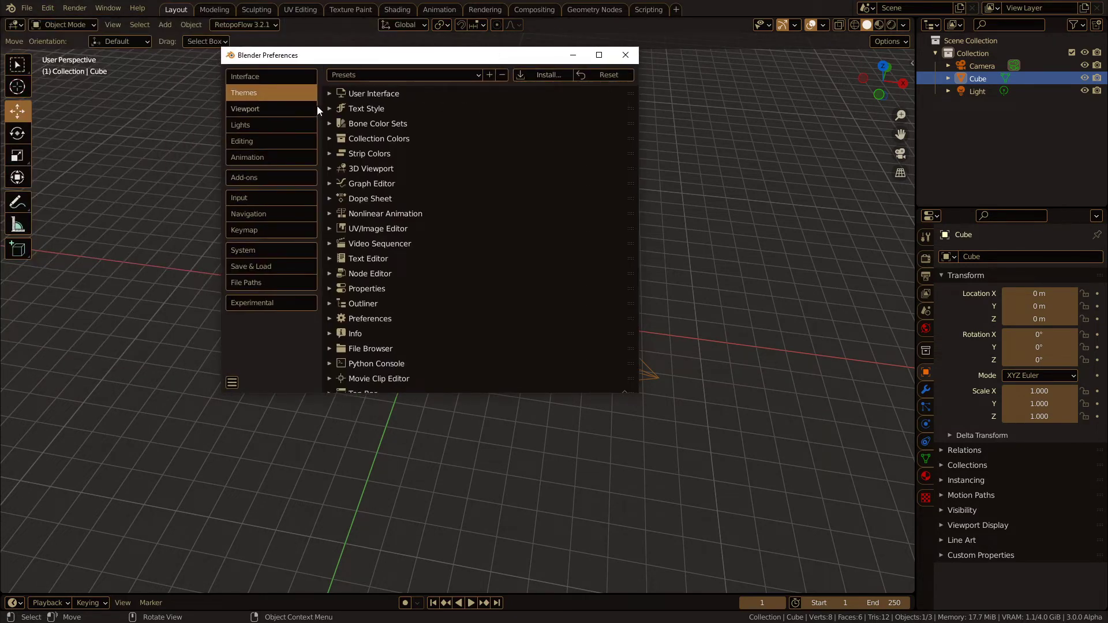
{"action": "left_click", "coordinate": [262, 197]}
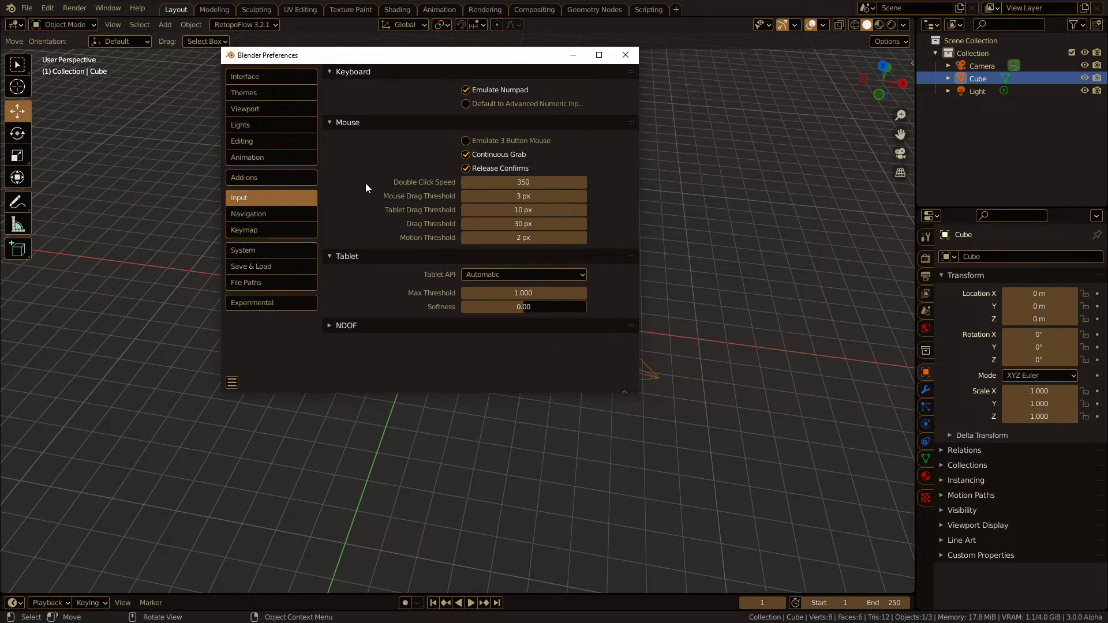
{"action": "left_click", "coordinate": [265, 213]}
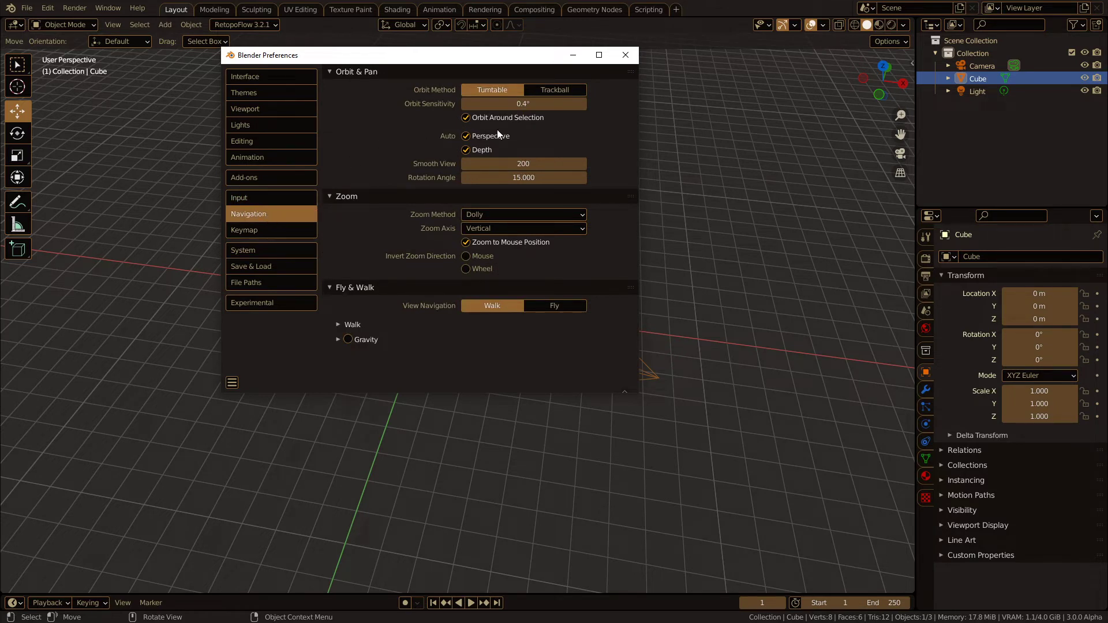
{"action": "left_click", "coordinate": [688, 269]}
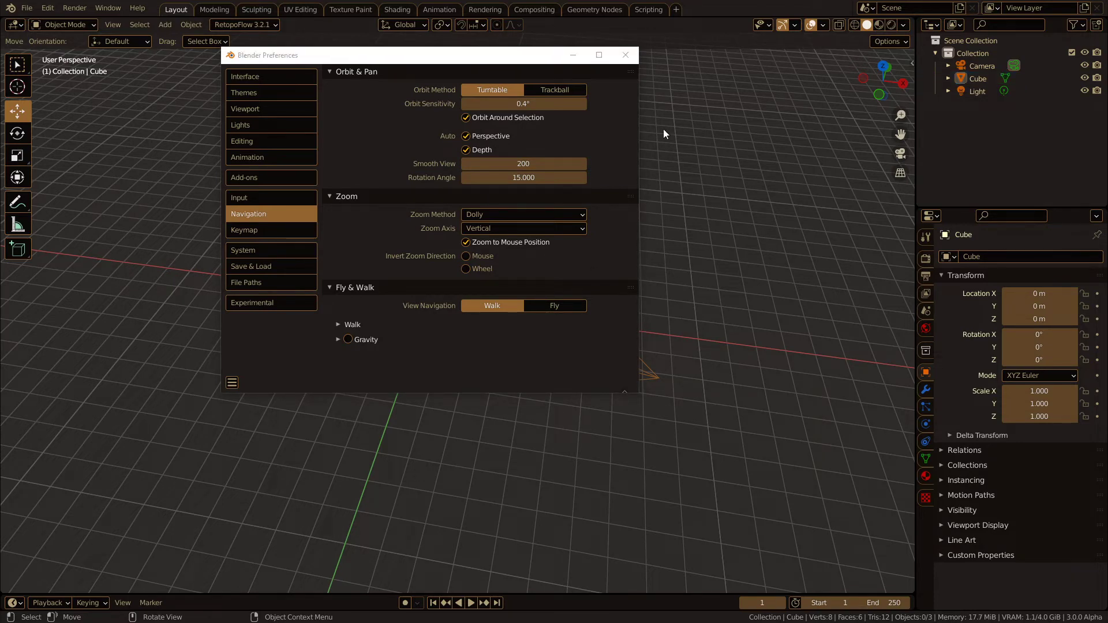
{"action": "left_click", "coordinate": [576, 56]}
- Select the default cube in the 3D viewport
{"action": "middle_click_drag", "start_coordinate": [494, 250], "coordinate": [423, 295]}
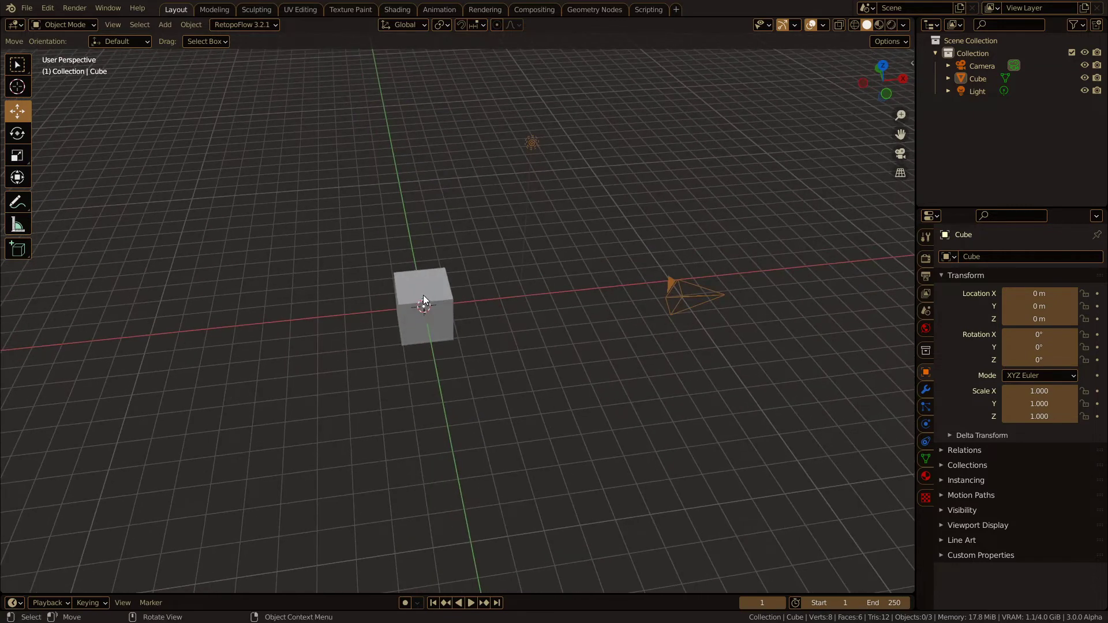
{"action": "left_click", "coordinate": [424, 297]}
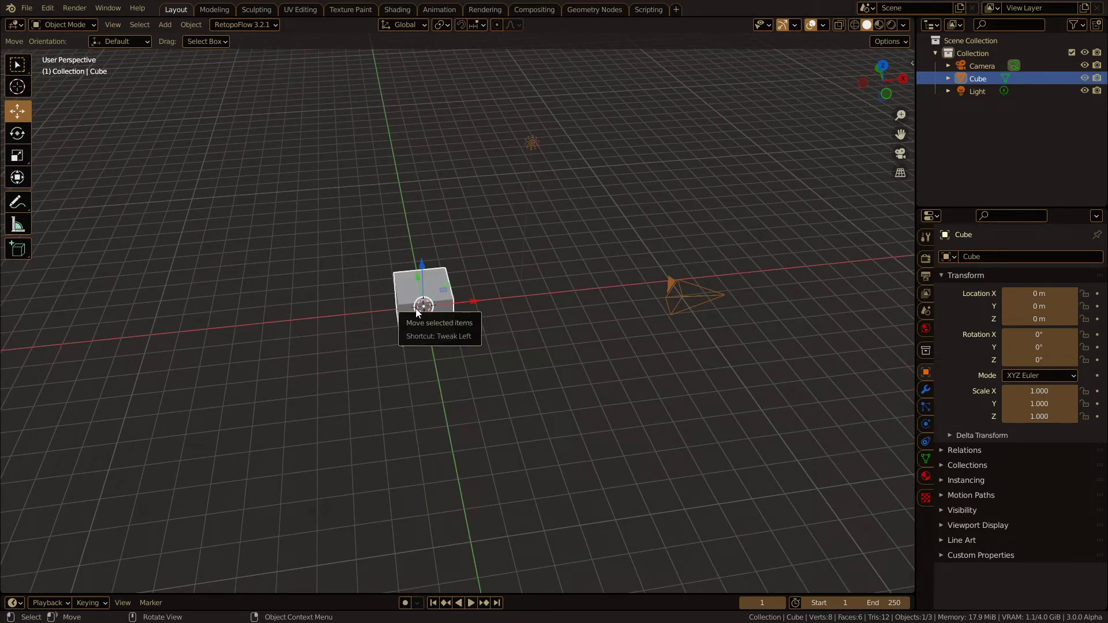
- Orbit around the selected cube, recheck the Navigation settings in the Blender Preferences, and minimize that window
{"action": "middle_click_drag", "start_coordinate": [414, 309], "coordinate": [443, 329]}
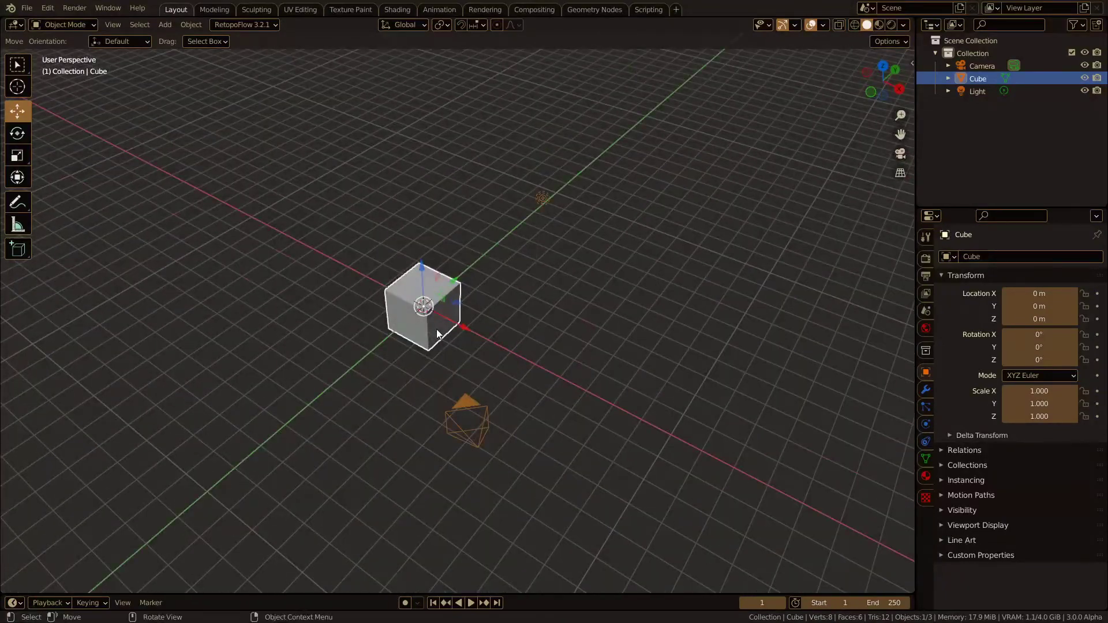
{"action": "key", "text": "alt+Tab"}
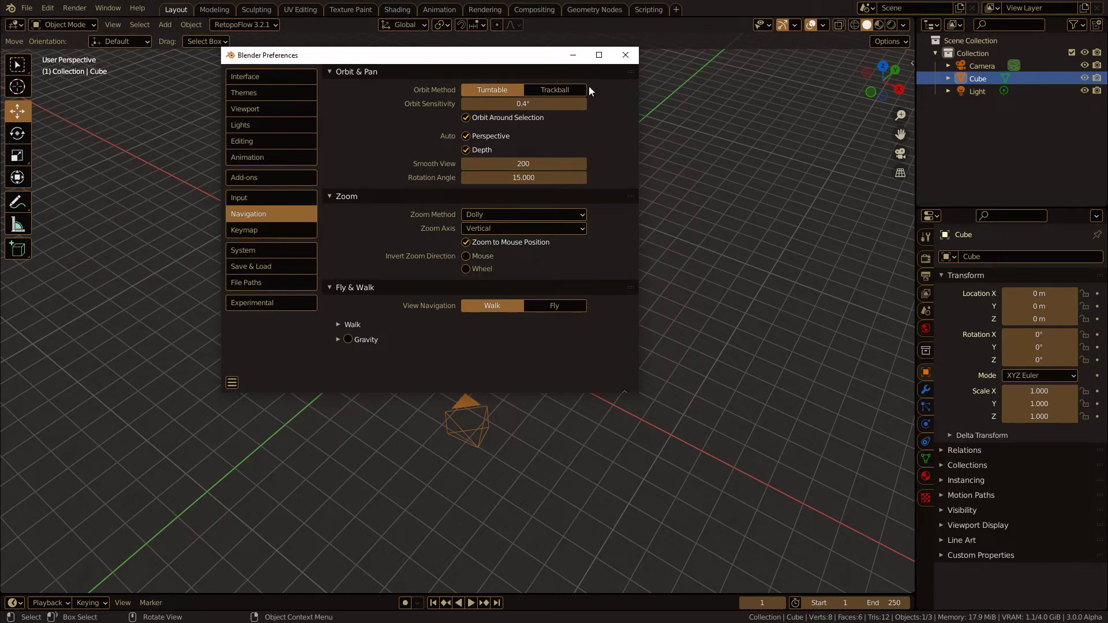
{"action": "left_click", "coordinate": [571, 55]}
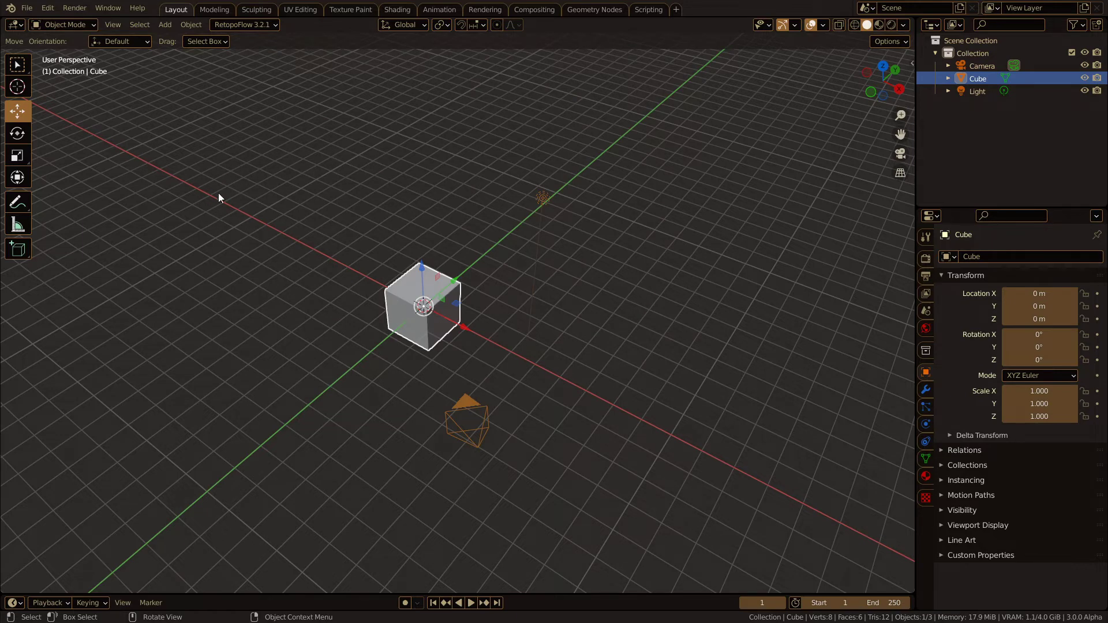
- Zoom in and out around different points near the cube to examine zooming to the pointer, and switch to the front view
{"action": "scroll", "coordinate": [223, 200], "scroll_direction": "up", "scroll_amount": 10}
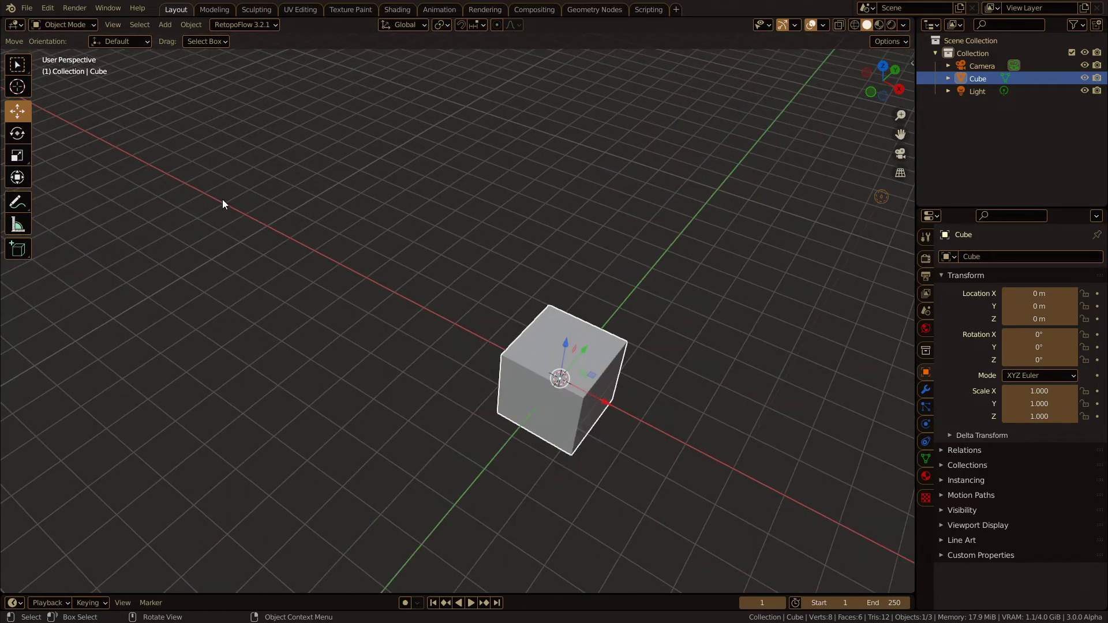
{"action": "scroll", "coordinate": [223, 199], "scroll_direction": "down", "scroll_amount": 10}
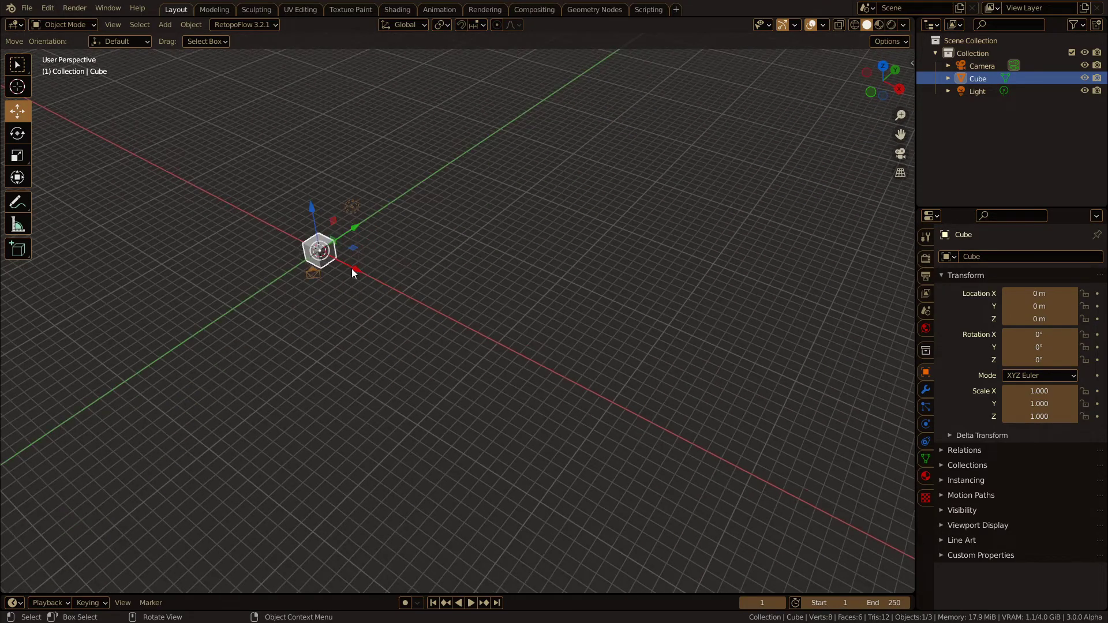
{"action": "scroll", "coordinate": [468, 279], "scroll_direction": "up", "scroll_amount": 6}
{"action": "scroll", "coordinate": [425, 260], "scroll_direction": "down", "scroll_amount": 8}
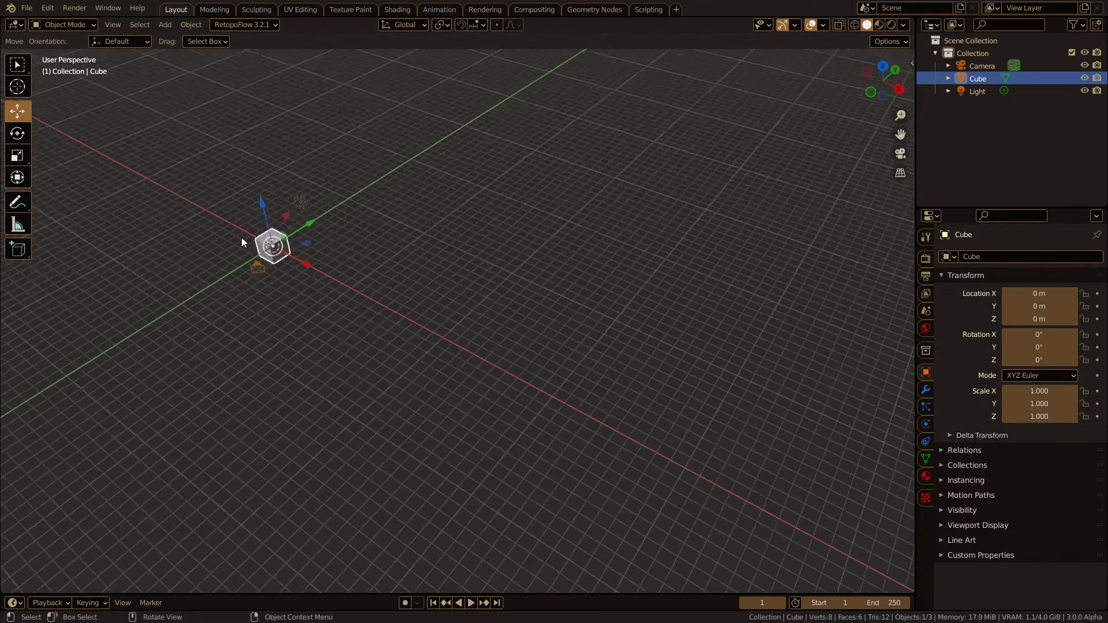
{"action": "scroll", "coordinate": [241, 238], "scroll_direction": "up", "scroll_amount": 4}
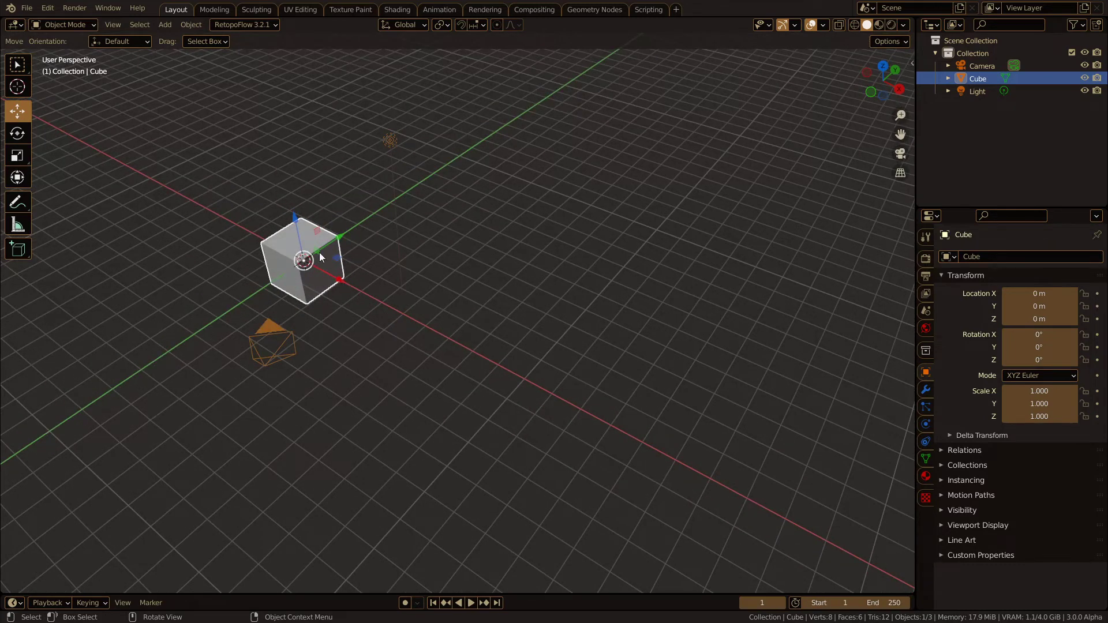
{"action": "scroll", "coordinate": [312, 265], "scroll_direction": "down", "scroll_amount": 3}
{"action": "scroll", "coordinate": [306, 275], "scroll_direction": "up", "scroll_amount": 6}
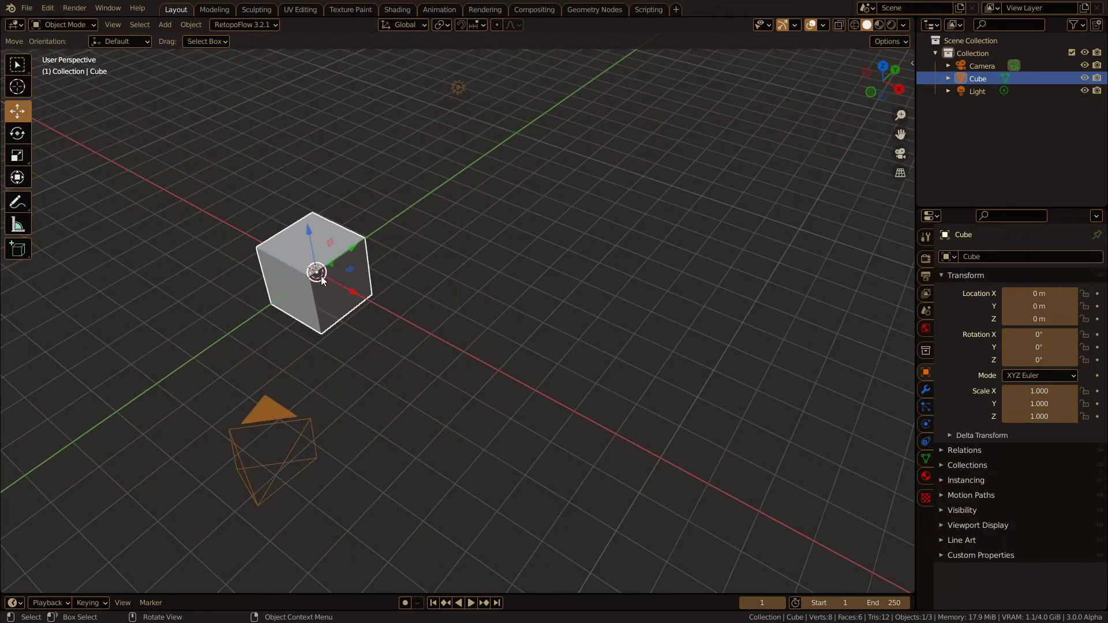
{"action": "scroll", "coordinate": [320, 275], "scroll_direction": "up", "scroll_amount": 3}
{"action": "scroll", "coordinate": [317, 285], "scroll_direction": "down", "scroll_amount": 2}
{"action": "scroll", "coordinate": [314, 295], "scroll_direction": "up", "scroll_amount": 6}
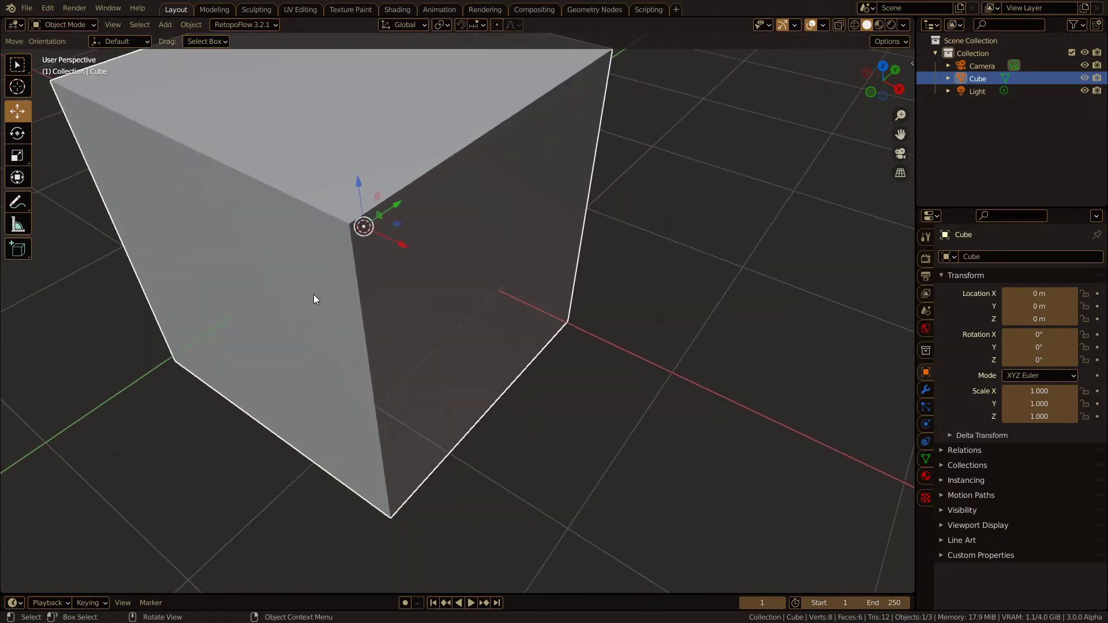
{"action": "scroll", "coordinate": [313, 299], "scroll_direction": "down", "scroll_amount": 10}
{"action": "middle_click_drag", "start_coordinate": [313, 299], "coordinate": [372, 295]}
{"action": "scroll", "coordinate": [321, 300], "scroll_direction": "up", "scroll_amount": 5}
{"action": "scroll", "coordinate": [347, 312], "scroll_direction": "up", "scroll_amount": 3}
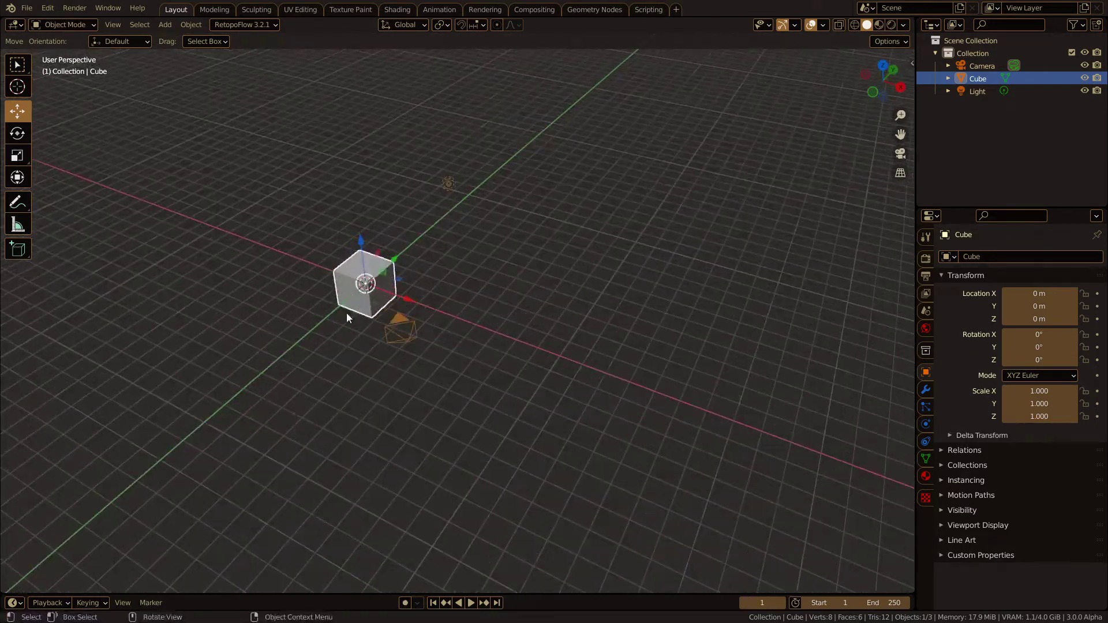
{"action": "key", "text": "KP_1"}
- Save the current Blender Preferences and close the preferences window
{"action": "key", "text": "alt+Tab"}
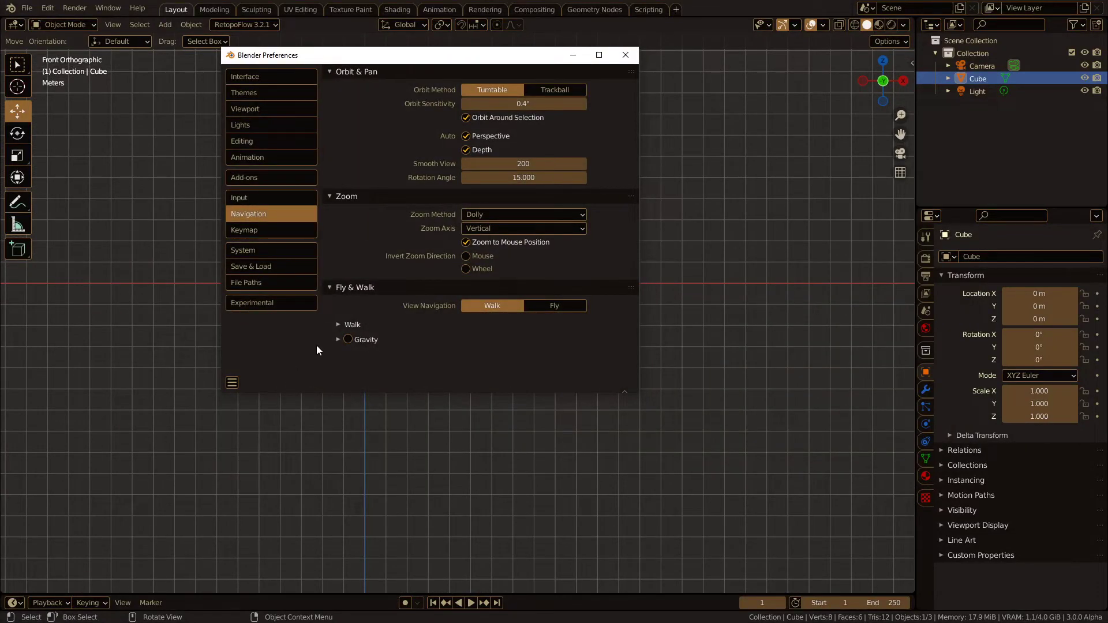
{"action": "left_click", "coordinate": [231, 382]}
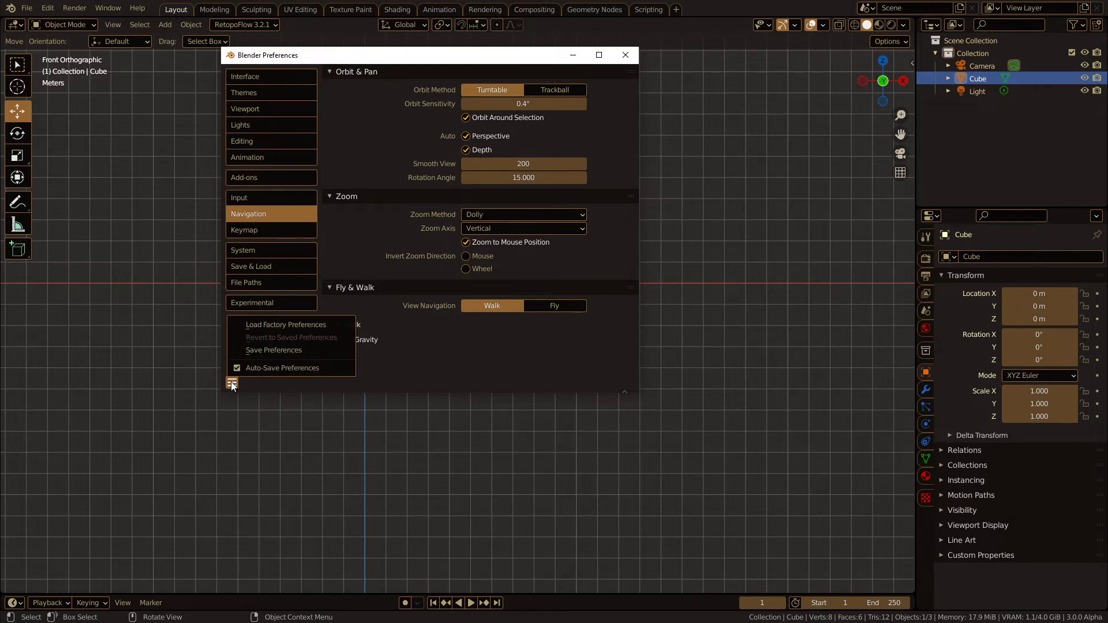
{"action": "left_click", "coordinate": [266, 350]}
{"action": "left_click", "coordinate": [626, 54]}
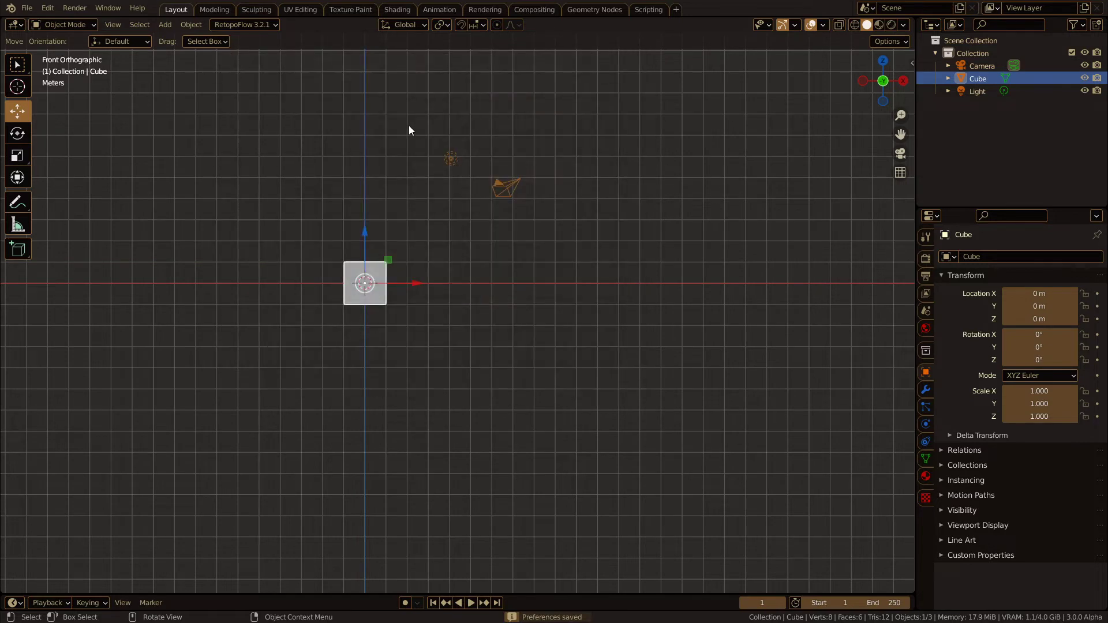
- Pan the front view to bring the cube closer to the middle of the viewport
{"action": "middle_click_drag", "start_coordinate": [389, 226], "coordinate": [469, 236], "text": "shift"}
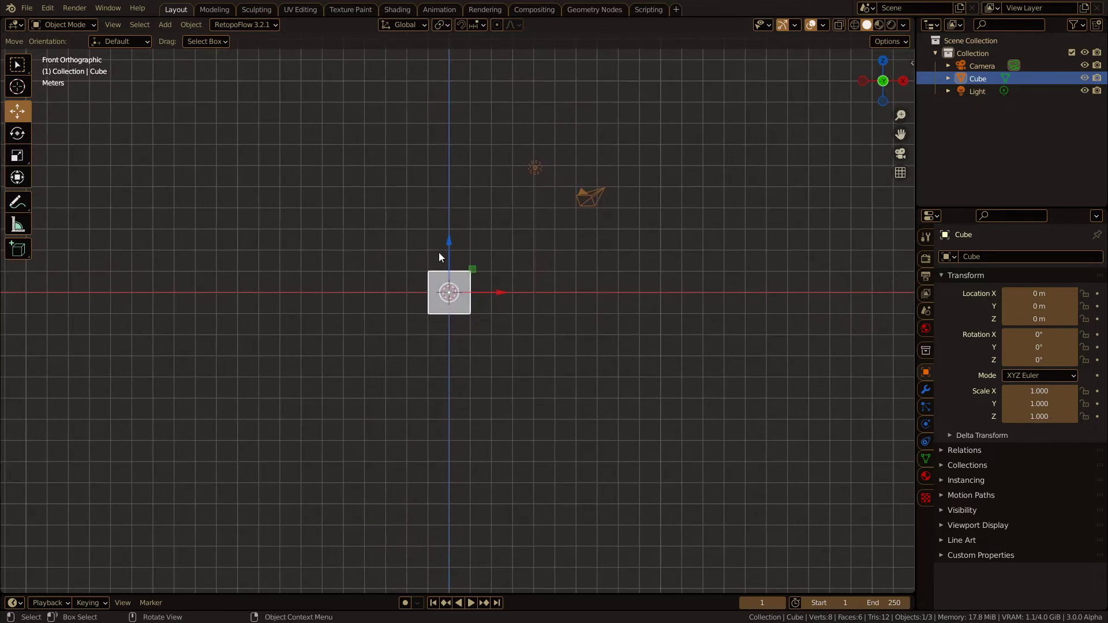
{"action": "scroll", "coordinate": [438, 252], "scroll_direction": "up", "scroll_amount": 1}
{"action": "middle_click_drag", "start_coordinate": [431, 271], "coordinate": [446, 302], "text": "shift"}
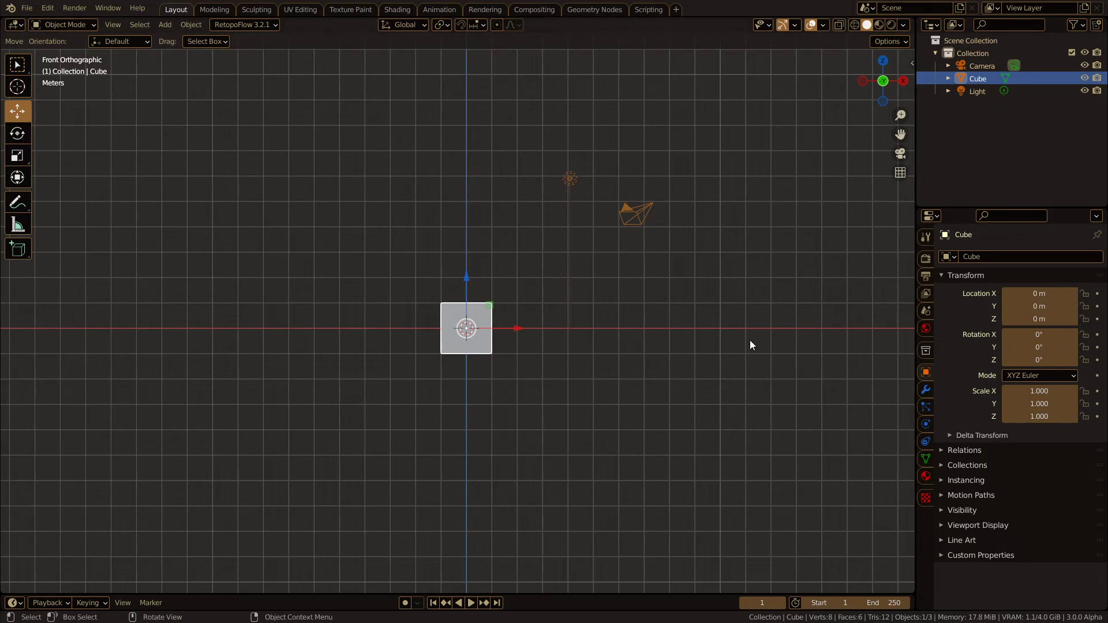
- Open the Themes settings in the Blender Preferences
{"action": "left_click", "coordinate": [53, 8]}
{"action": "left_click", "coordinate": [84, 201]}
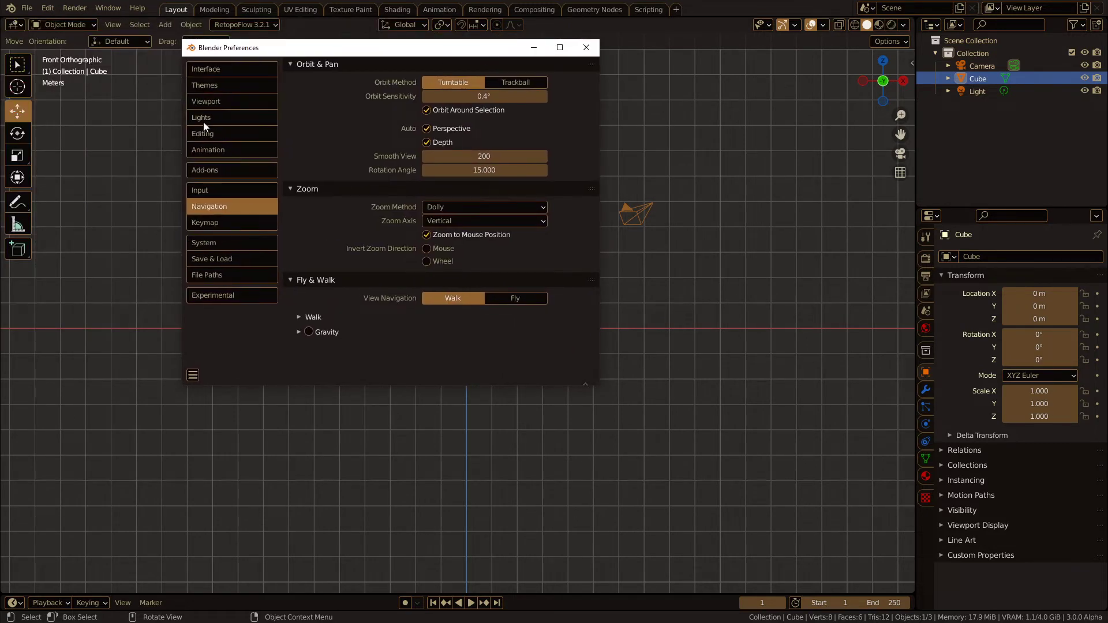
{"action": "left_click", "coordinate": [217, 85]}
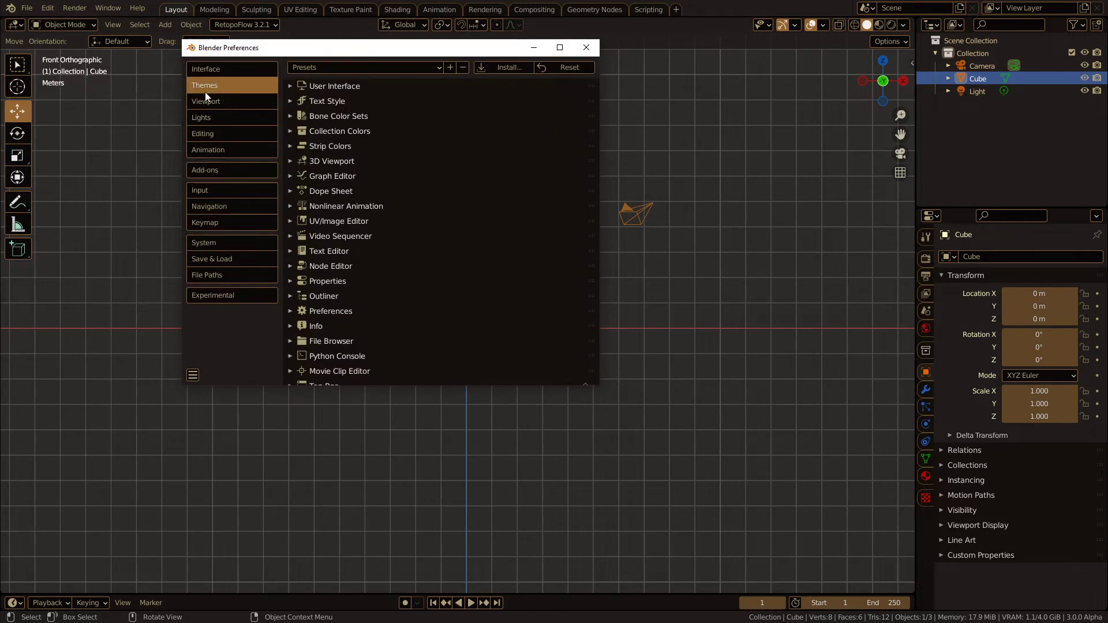
- Try the alien pink 2 9 and Blender Dark theme presets
{"action": "left_click", "coordinate": [388, 66]}
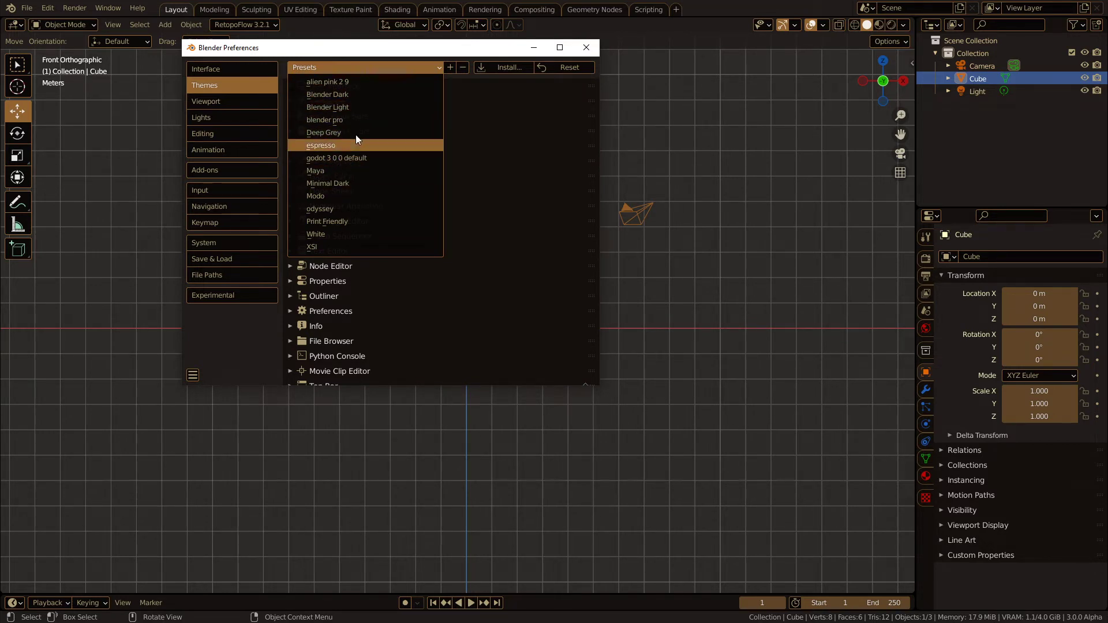
{"action": "left_click", "coordinate": [329, 68]}
{"action": "left_click", "coordinate": [341, 82]}
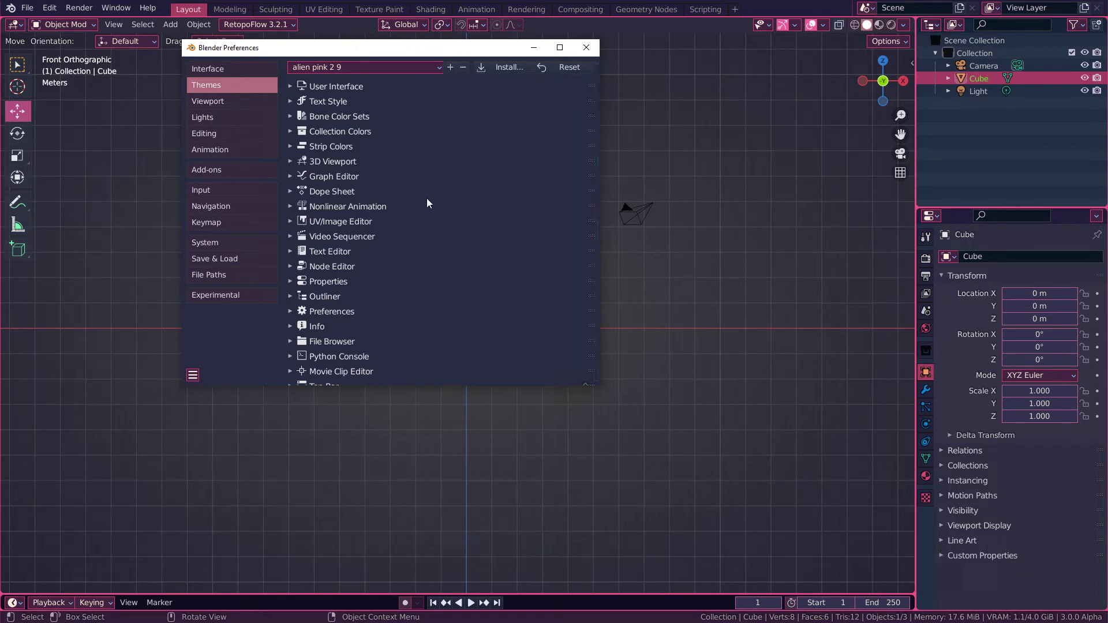
{"action": "left_click", "coordinate": [363, 67]}
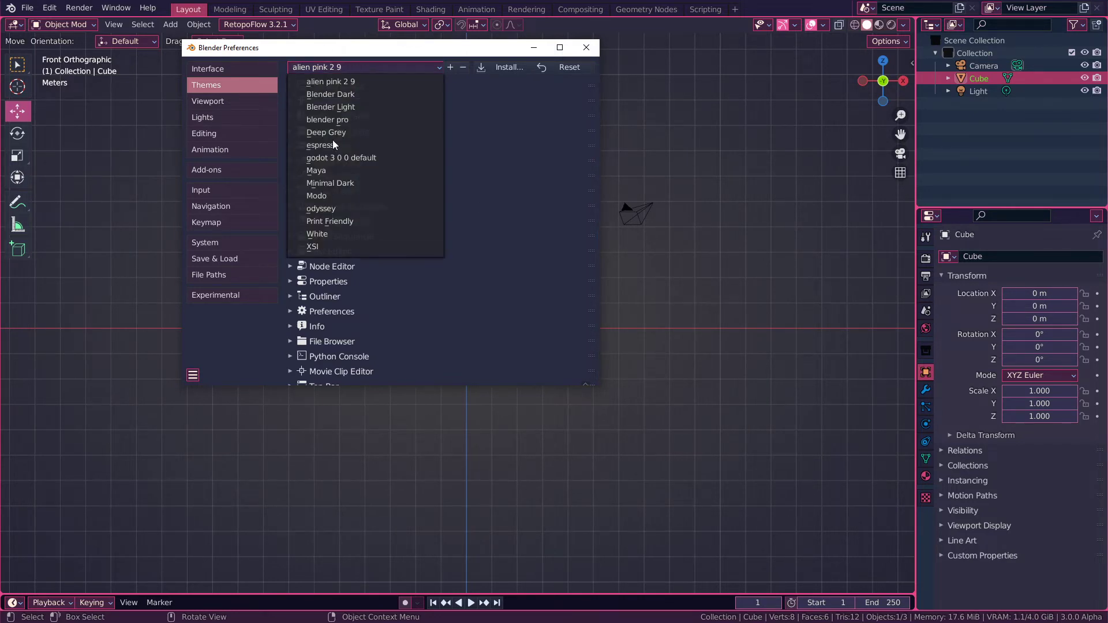
{"action": "left_click", "coordinate": [334, 98]}
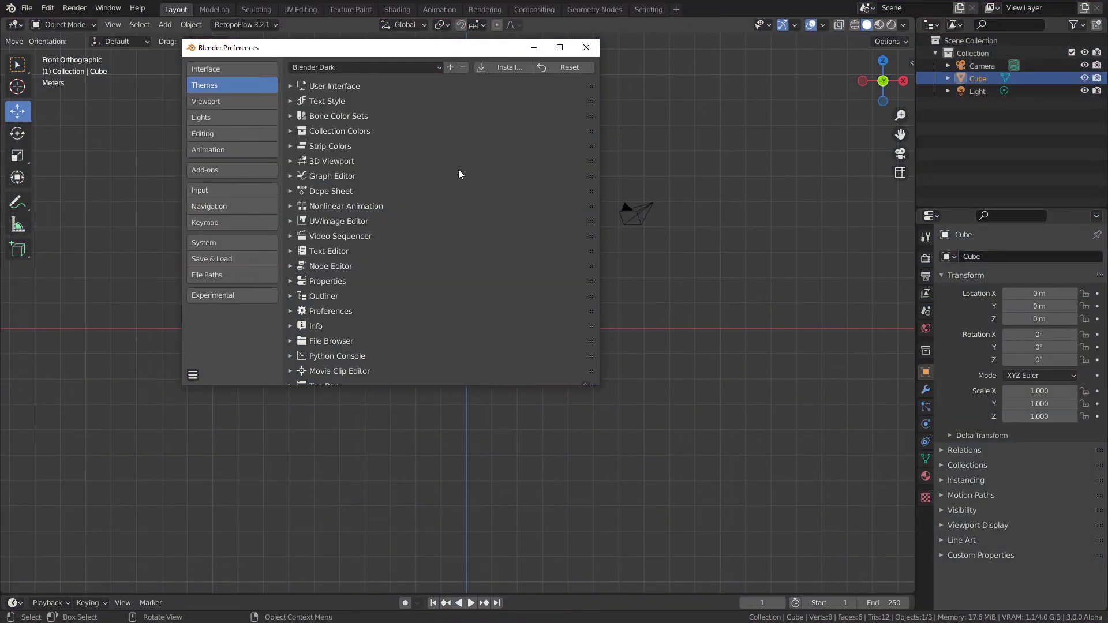
- Apply the espresso theme preset and close the preferences window
{"action": "left_click", "coordinate": [330, 68]}
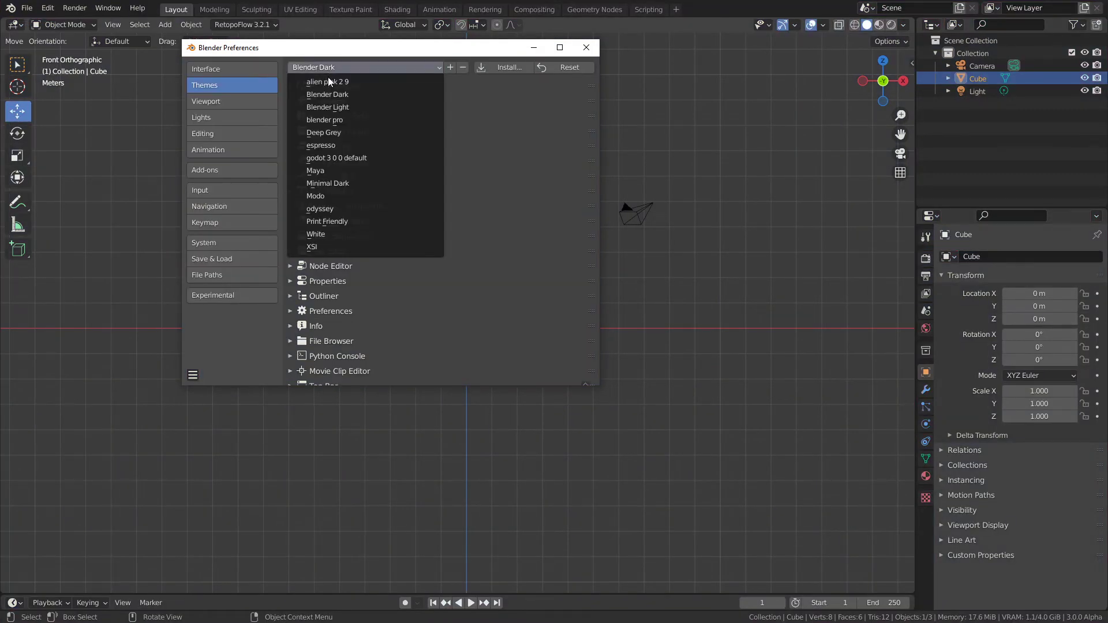
{"action": "left_click", "coordinate": [332, 146]}
{"action": "left_click", "coordinate": [586, 47]}
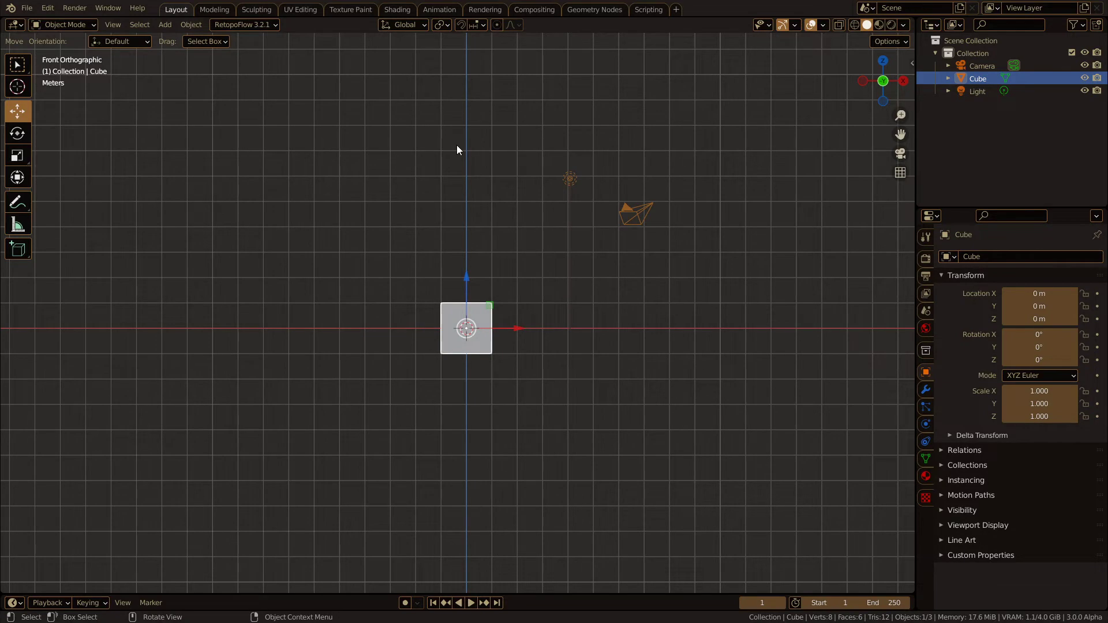
- Switch to the Blender window with Circuits1.1Animation.blend and close it without saving the changes
{"action": "middle_click_drag", "start_coordinate": [494, 264], "coordinate": [472, 335]}
{"action": "key", "text": "alt+Tab"}
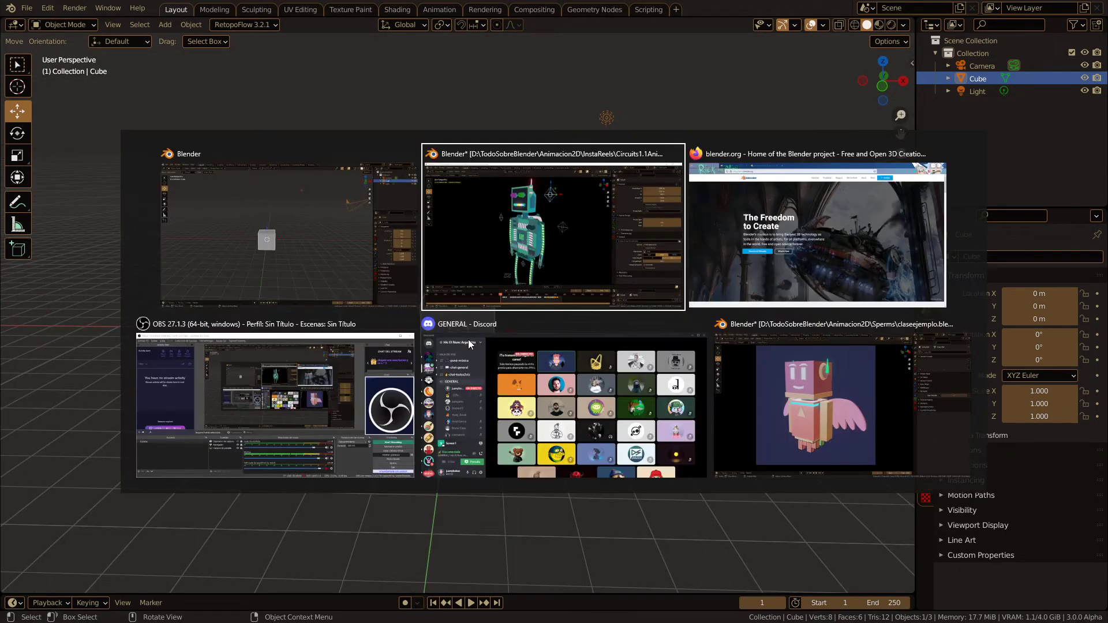
{"action": "key", "text": "alt+Tab"}
{"action": "key", "text": "alt+Tab"}
{"action": "key", "text": "alt+Tab"}
{"action": "key", "text": "alt+Tab"}
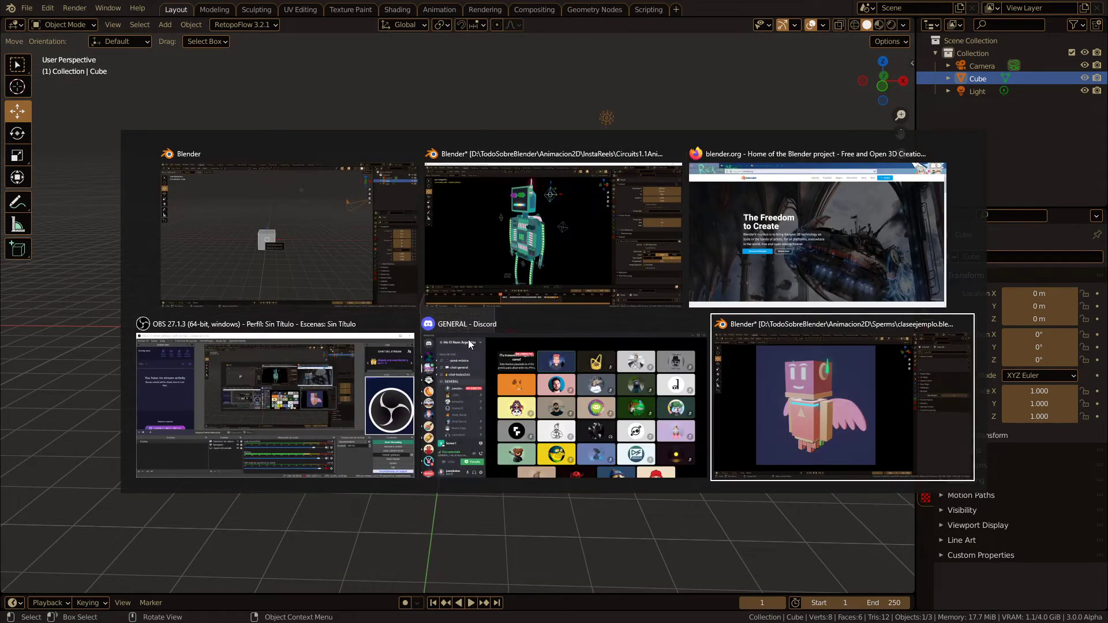
{"action": "key", "text": "alt+Tab"}
{"action": "key", "text": "alt+Tab"}
{"action": "left_click", "coordinate": [1093, 6]}
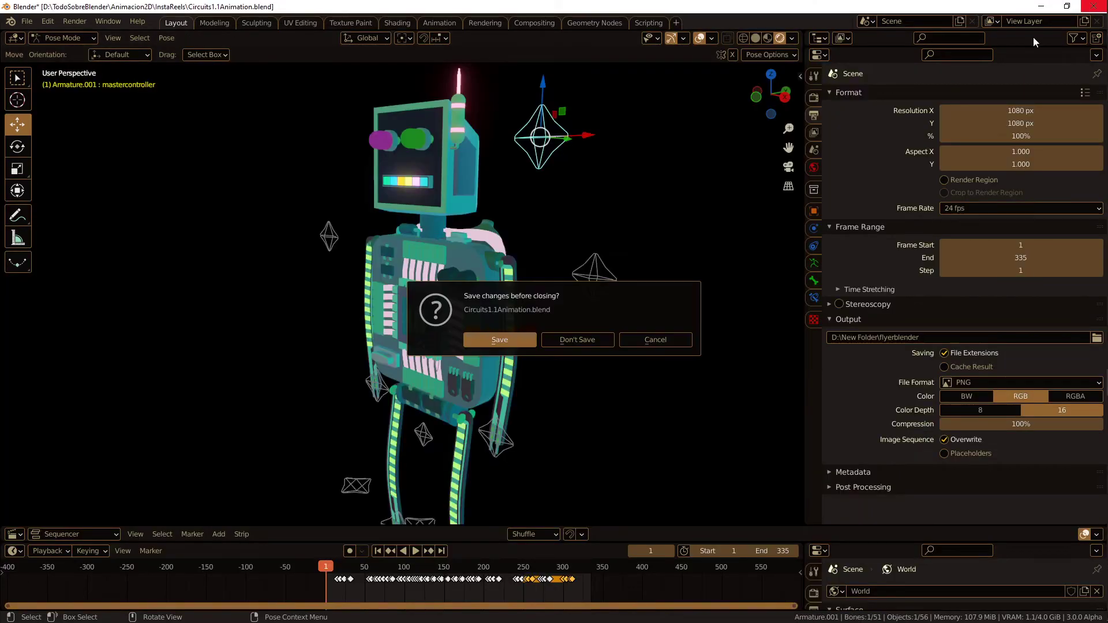
{"action": "left_click", "coordinate": [580, 341]}
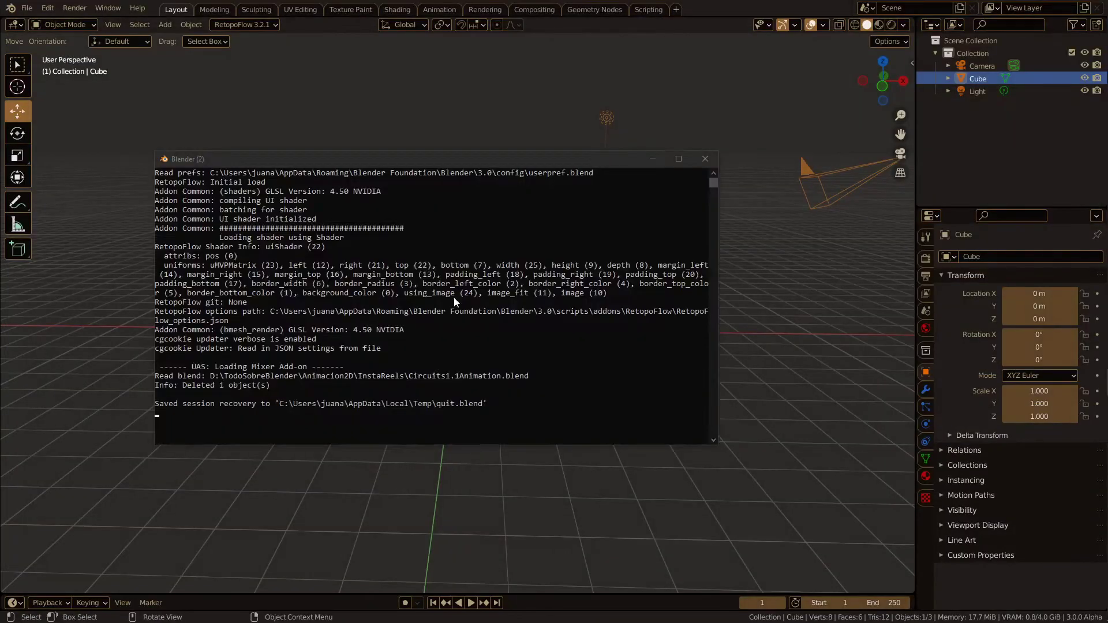
- Look at the winged robot scene in the other Blender window and return to the window with the default cube
{"action": "key", "text": "alt+Tab"}
{"action": "key", "text": "alt+Tab"}
{"action": "key", "text": "alt+Tab"}
{"action": "key", "text": "alt+Tab"}
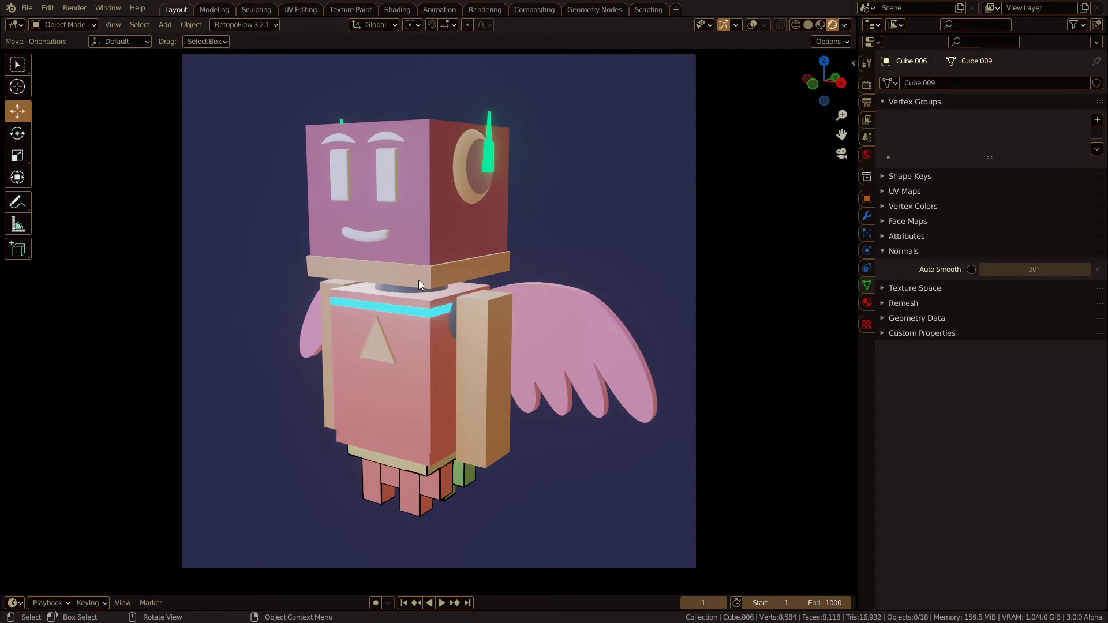
{"action": "key", "text": "alt+Tab"}
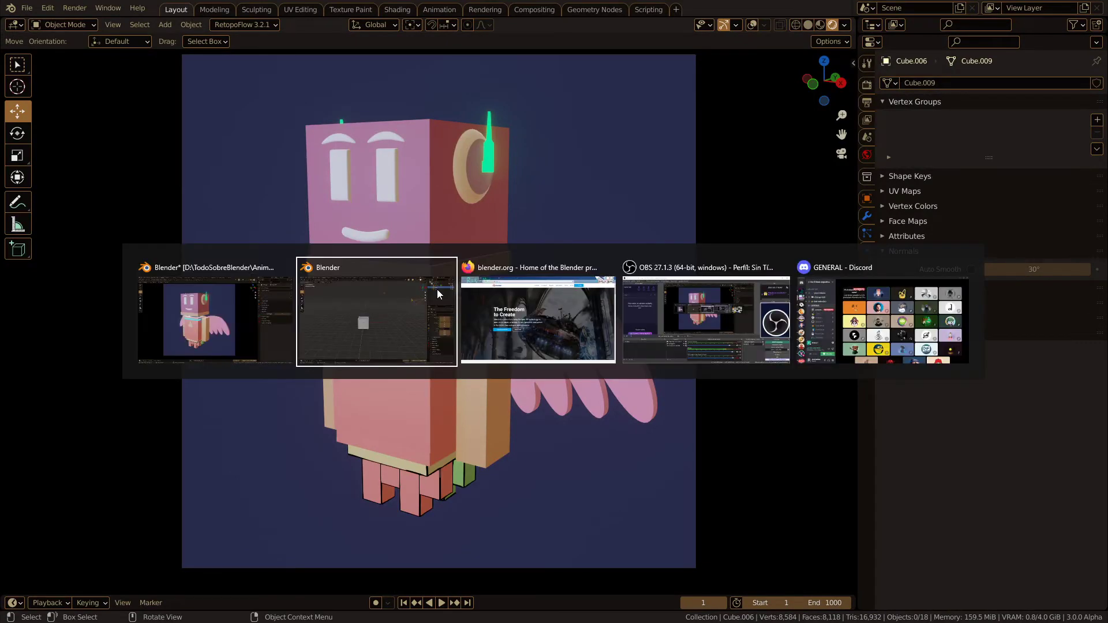
- View the cube from the front and from the right, rotating the view by fixed steps from each
{"action": "mouse_move", "coordinate": [469, 301]}
{"action": "middle_mouse_down"}
{"action": "mouse_move", "coordinate": [434, 323]}
{"action": "mouse_move", "coordinate": [466, 328]}
{"action": "mouse_move", "coordinate": [471, 303]}
{"action": "middle_mouse_up"}
{"action": "scroll", "coordinate": [466, 327], "scroll_direction": "up", "scroll_amount": 2}
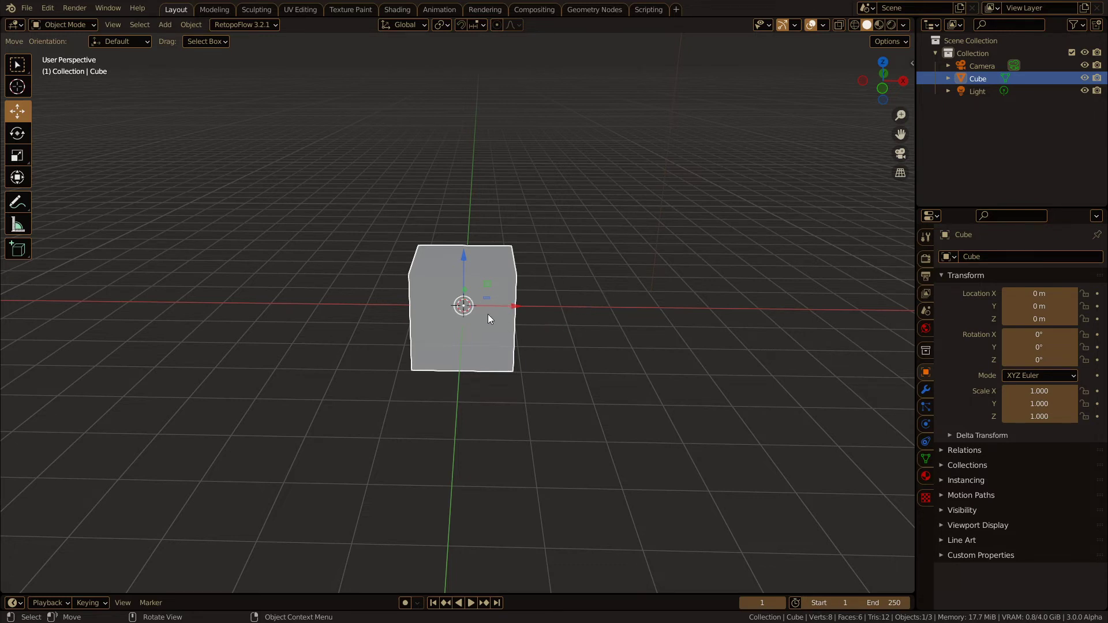
{"action": "key", "text": "KP_1"}
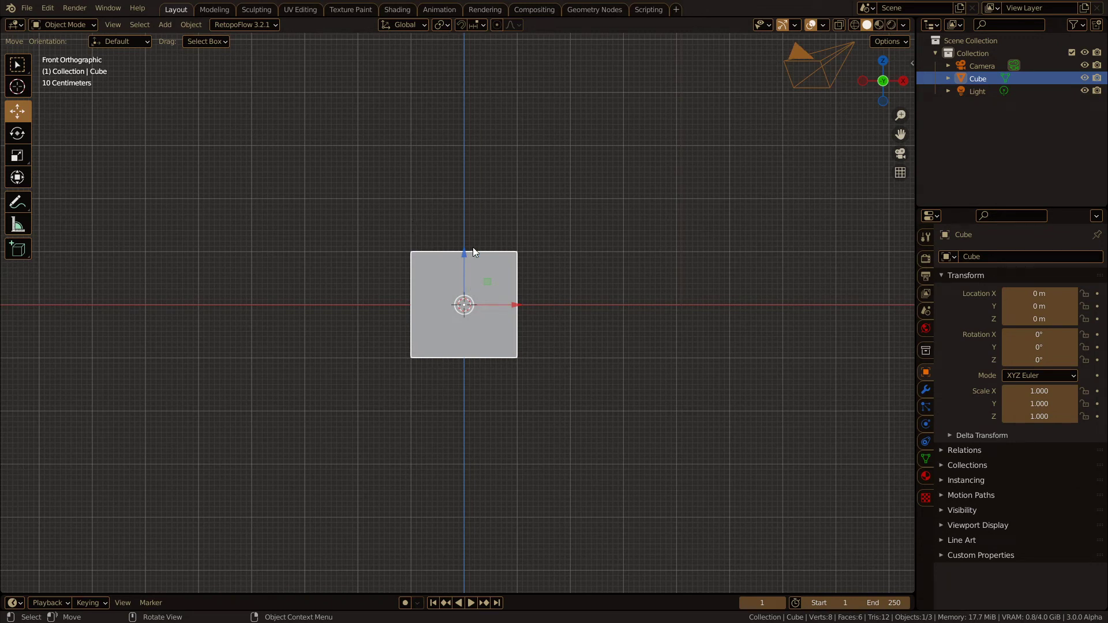
{"action": "key", "text": "KP_8"}
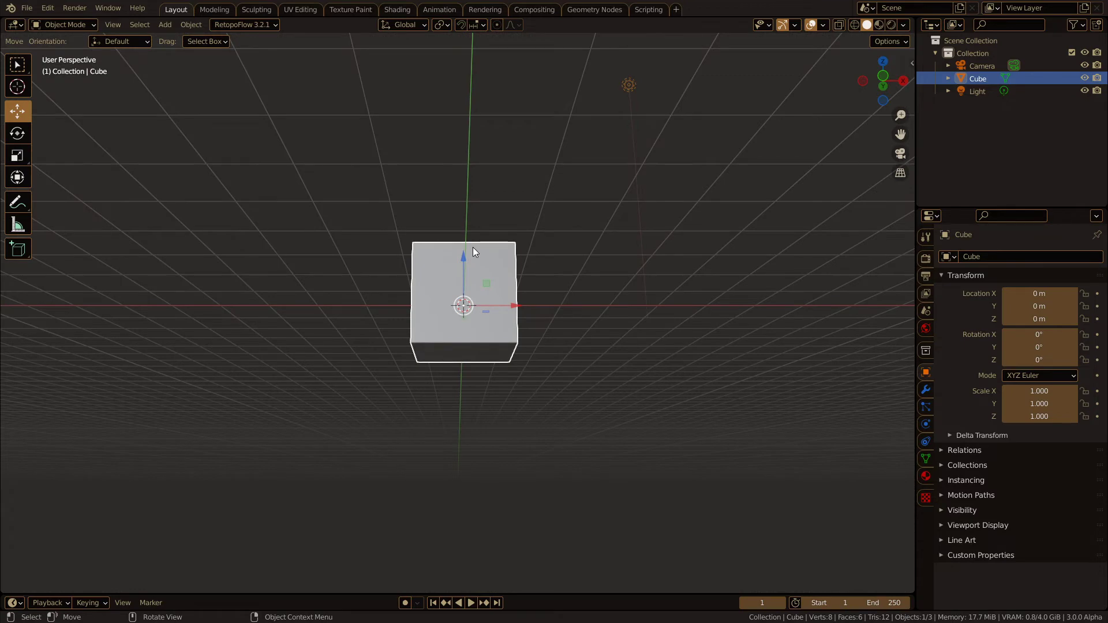
{"action": "key", "text": "KP_3"}
{"action": "key", "text": "KP_4"}
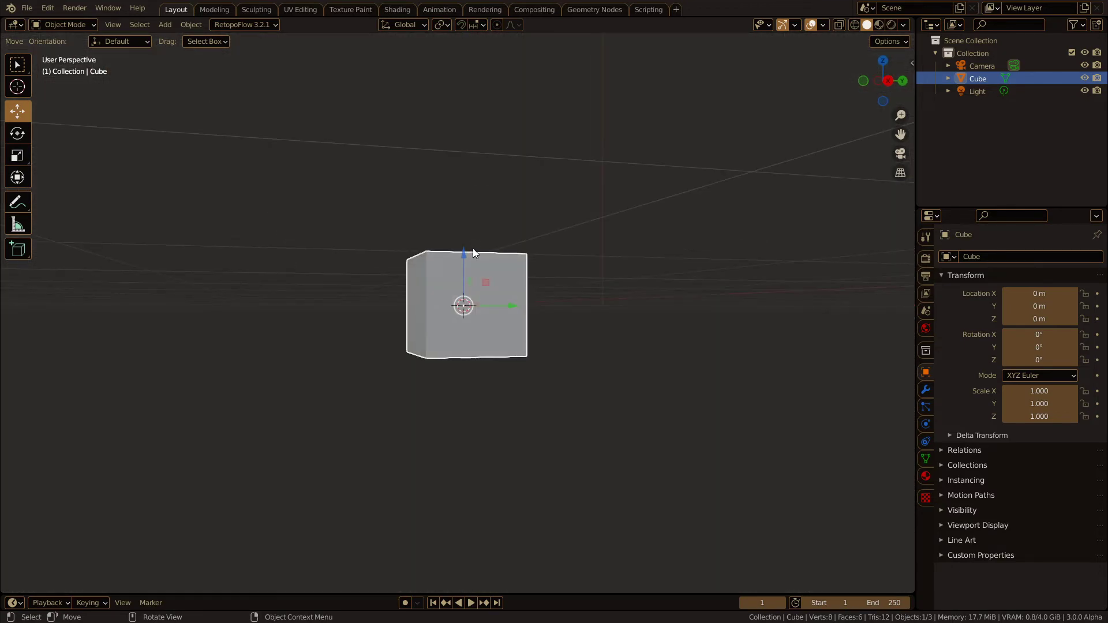
- Switch the viewport to orthographic projection and orbit to an angled view of the cube from above
{"action": "key", "text": "KP_5"}
{"action": "scroll", "coordinate": [472, 248], "scroll_direction": "down", "scroll_amount": 1}
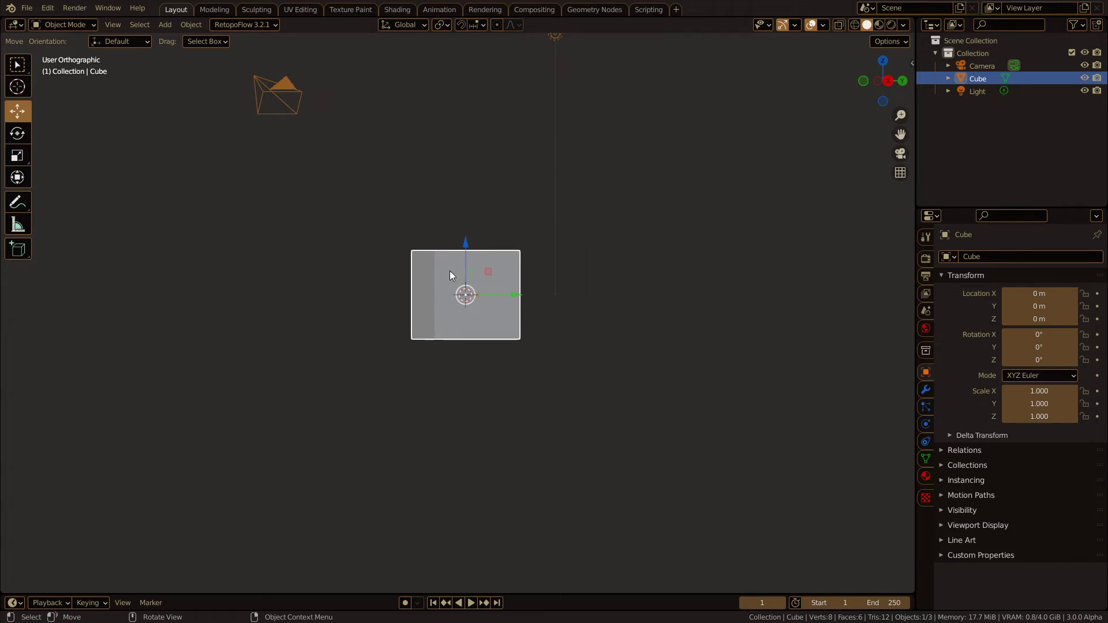
{"action": "middle_click_drag", "start_coordinate": [449, 267], "coordinate": [549, 320]}
{"action": "middle_click_drag", "start_coordinate": [479, 291], "coordinate": [458, 303]}
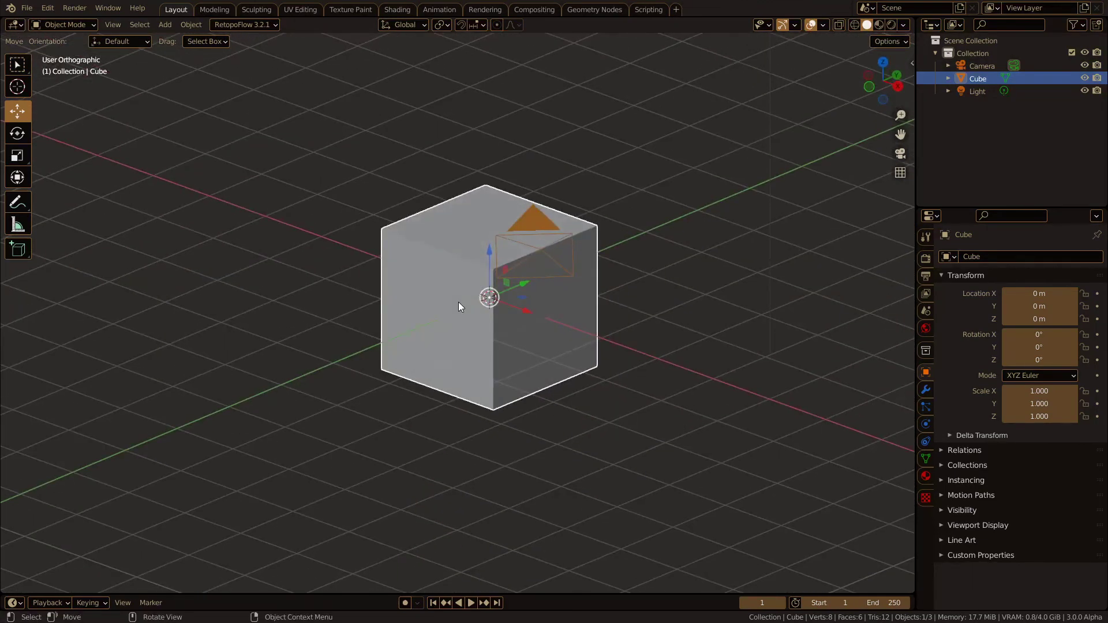
- View the cube in orthographic projection from the front, from the right and from the back
{"action": "key", "text": "KP_1"}
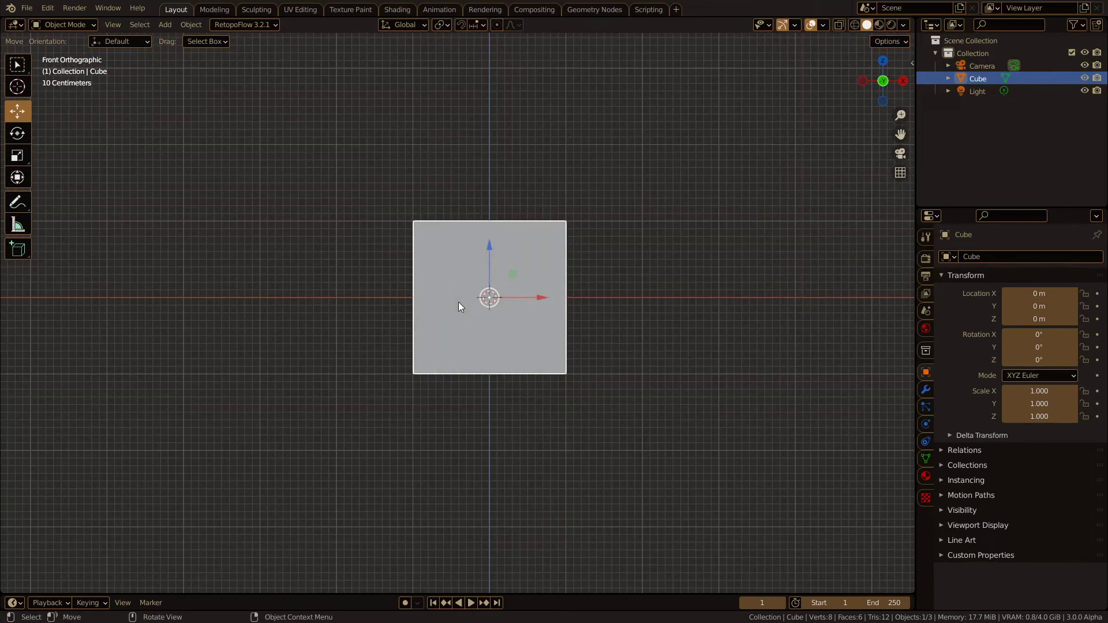
{"action": "key", "text": "KP_3"}
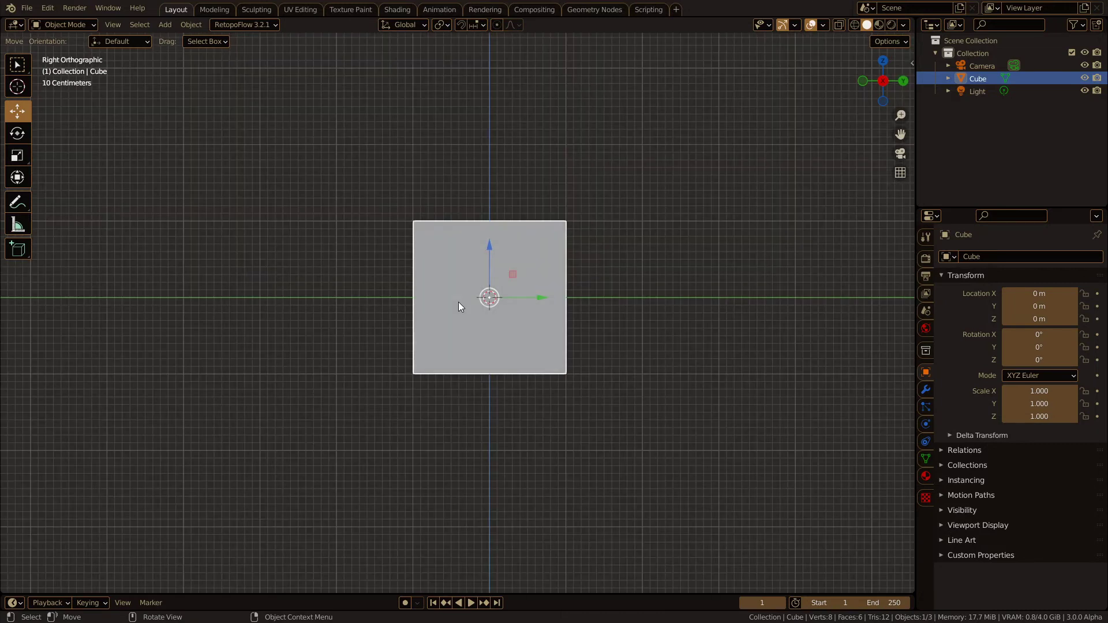
{"action": "key", "text": "ctrl+KP_1"}
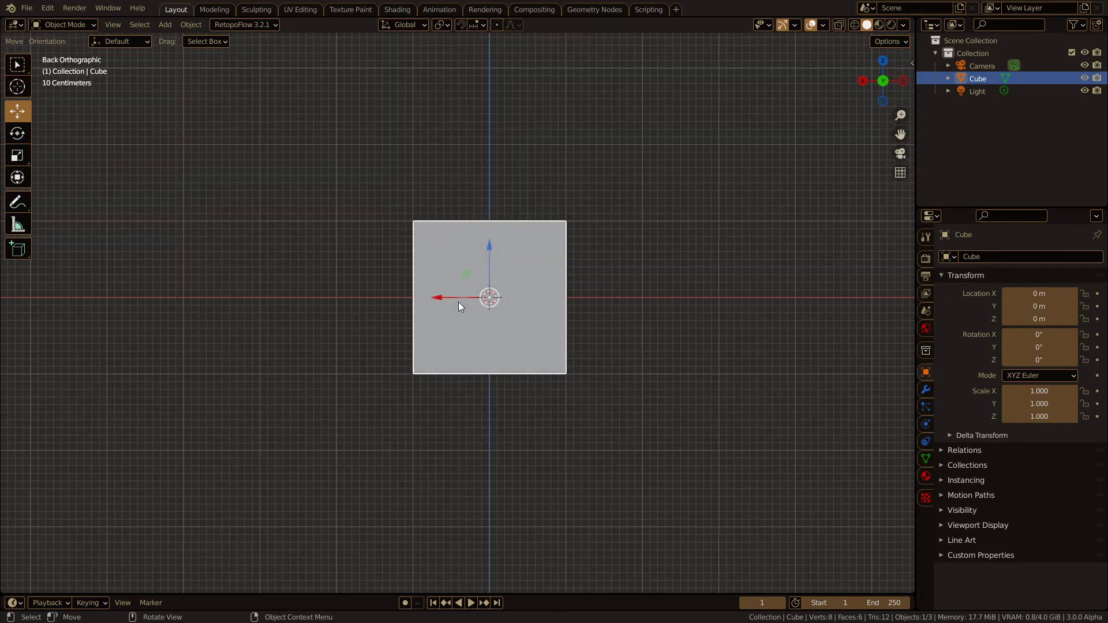
- Toggle the viewport between perspective and orthographic projection, orbit around the cube, and finish in the front orthographic view
{"action": "key", "text": "KP_5"}
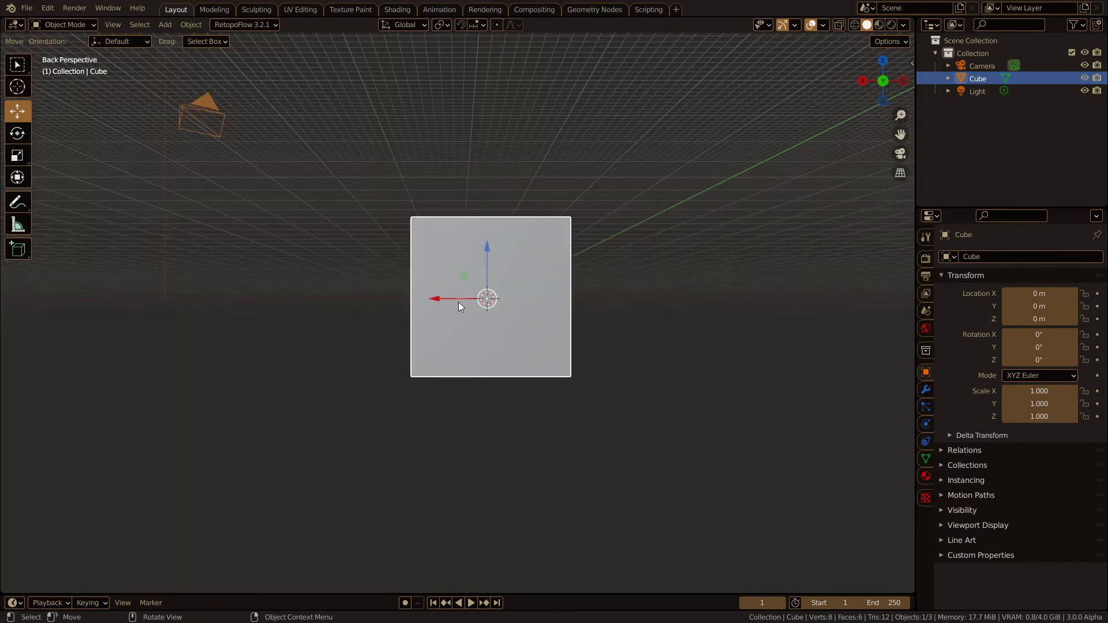
{"action": "key", "text": "KP_5"}
{"action": "middle_click_drag", "start_coordinate": [458, 302], "coordinate": [491, 346]}
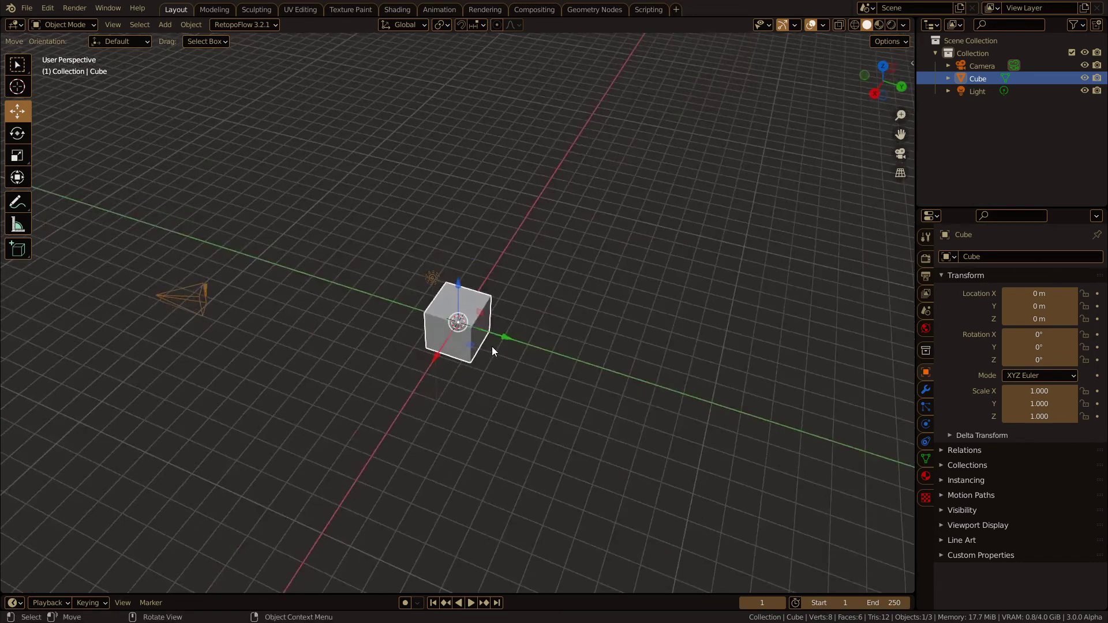
{"action": "key", "text": "KP_5"}
{"action": "key", "text": "KP_1"}
{"action": "scroll", "coordinate": [464, 329], "scroll_direction": "up", "scroll_amount": 5}
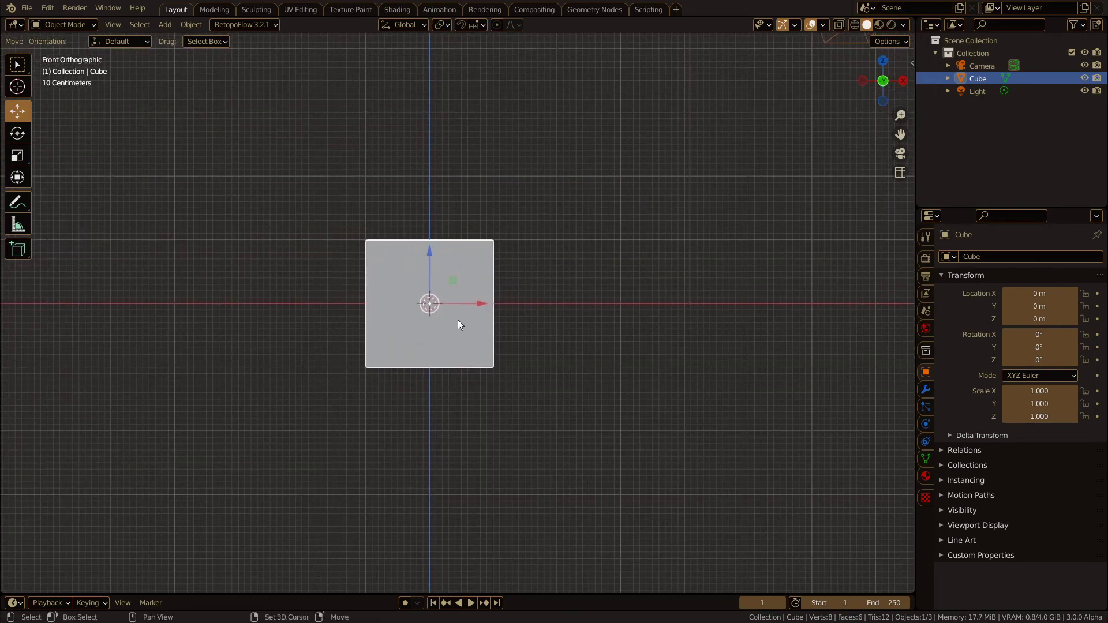
- Switch to the other Blender window and examine the winged robot up close and from its side
{"action": "key", "text": "alt+Tab"}
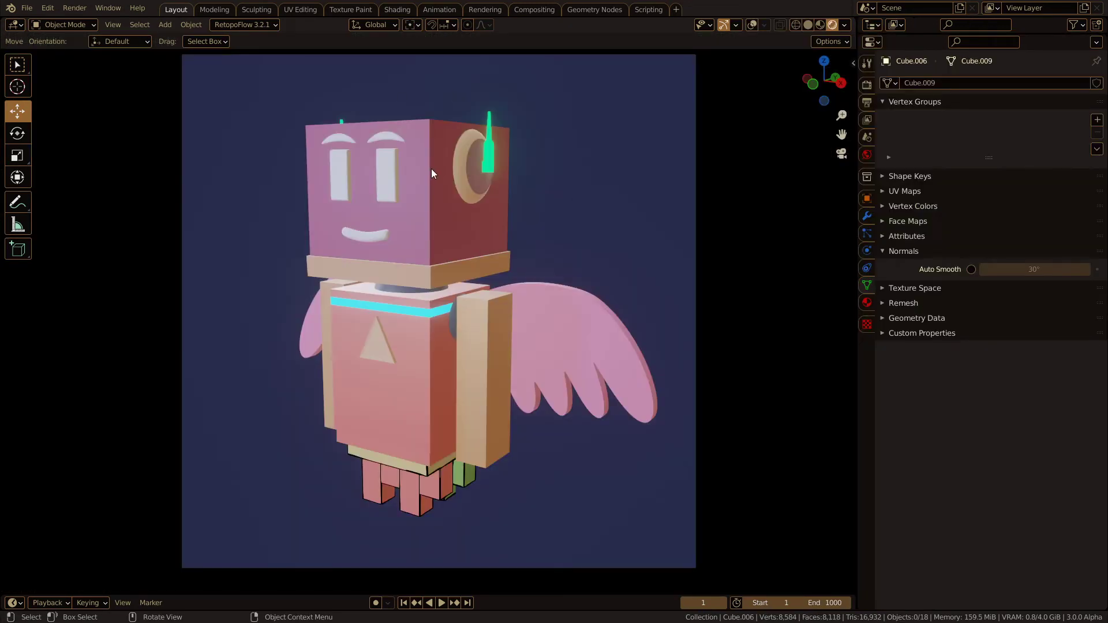
{"action": "scroll", "coordinate": [431, 173], "scroll_direction": "up", "scroll_amount": 3}
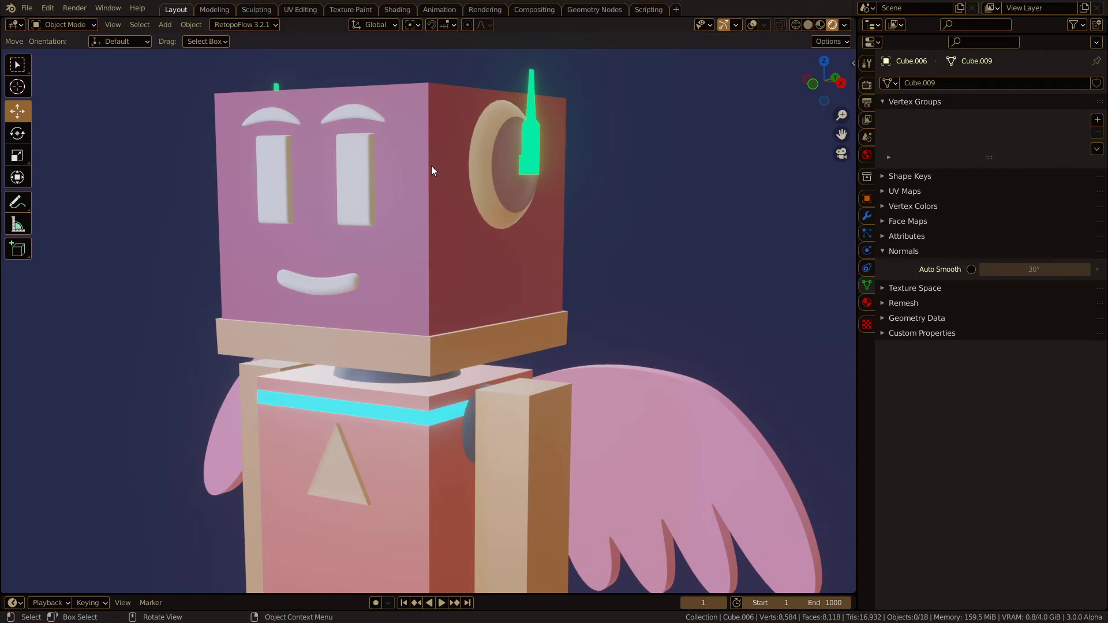
{"action": "scroll", "coordinate": [430, 174], "scroll_direction": "down", "scroll_amount": 4}
{"action": "scroll", "coordinate": [400, 251], "scroll_direction": "up", "scroll_amount": 3}
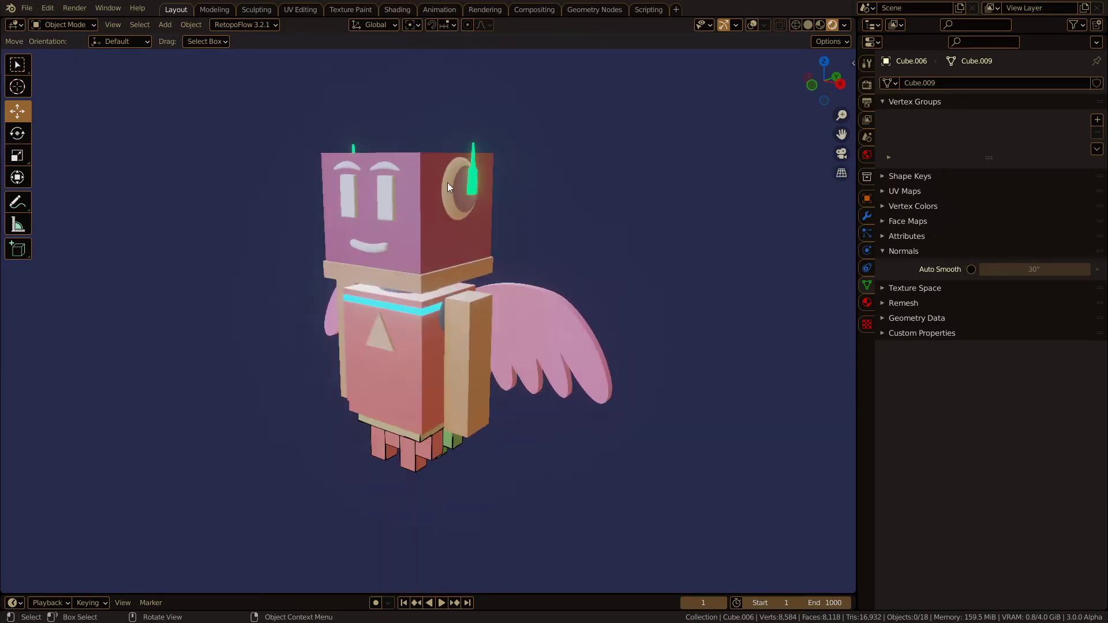
{"action": "mouse_move", "coordinate": [421, 217]}
{"action": "middle_mouse_down"}
{"action": "mouse_move", "coordinate": [394, 217]}
{"action": "mouse_move", "coordinate": [406, 195]}
{"action": "mouse_move", "coordinate": [414, 220]}
{"action": "middle_mouse_up"}
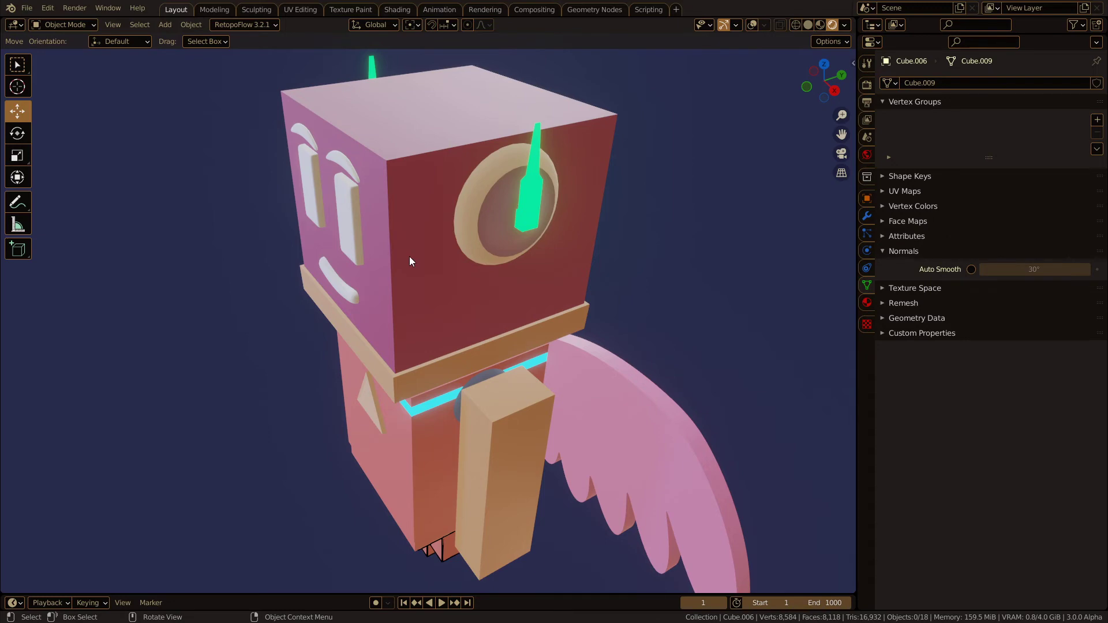
- Return to the Blender window with the default cube and view it closer in perspective from slightly above
{"action": "key", "text": "alt+Tab"}
{"action": "middle_click_drag", "start_coordinate": [406, 268], "coordinate": [420, 285]}
{"action": "scroll", "coordinate": [434, 280], "scroll_direction": "up", "scroll_amount": 2}
{"action": "scroll", "coordinate": [442, 279], "scroll_direction": "up", "scroll_amount": 1}
{"action": "scroll", "coordinate": [431, 285], "scroll_direction": "up", "scroll_amount": 1}
{"action": "scroll", "coordinate": [432, 307], "scroll_direction": "up", "scroll_amount": 1}
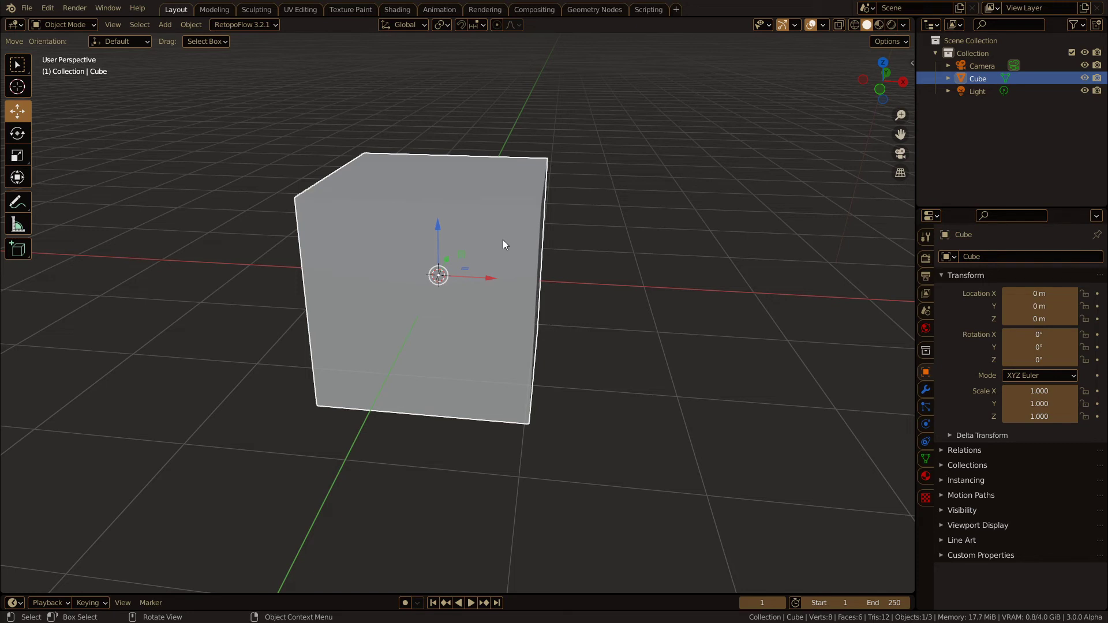
- Switch the cube to Edit Mode and toggle repeatedly between Object Mode and Edit Mode, ending in Edit Mode
{"action": "left_click", "coordinate": [75, 25]}
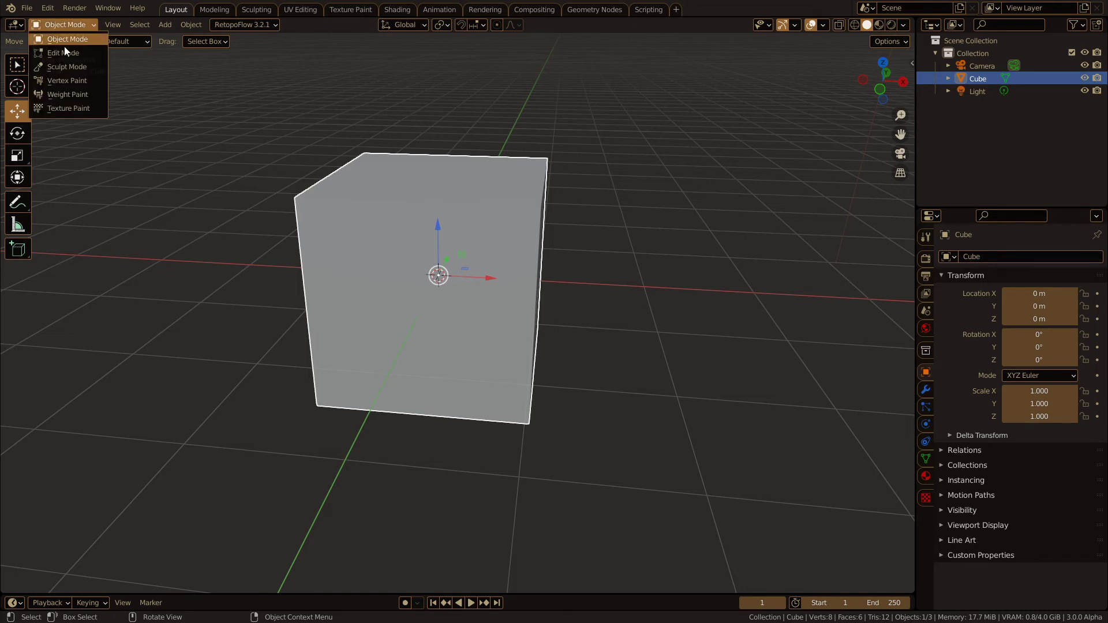
{"action": "left_click", "coordinate": [65, 53]}
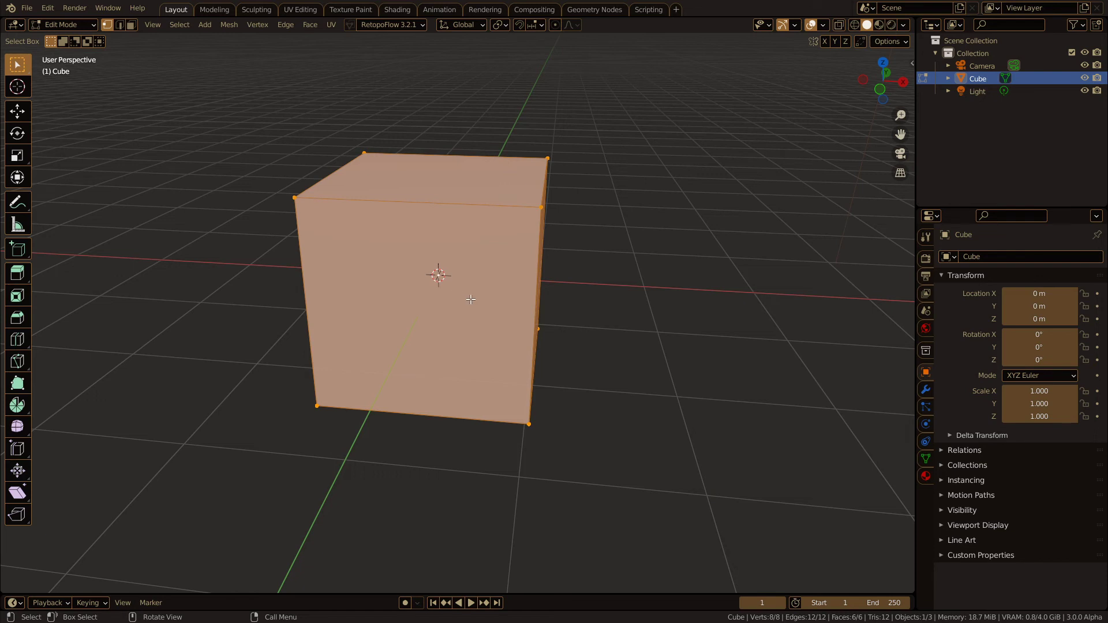
{"action": "key", "text": "Tab"}
{"action": "key", "text": "Tab"}
{"action": "key", "text": "Tab"}
{"action": "key", "text": "Tab"}
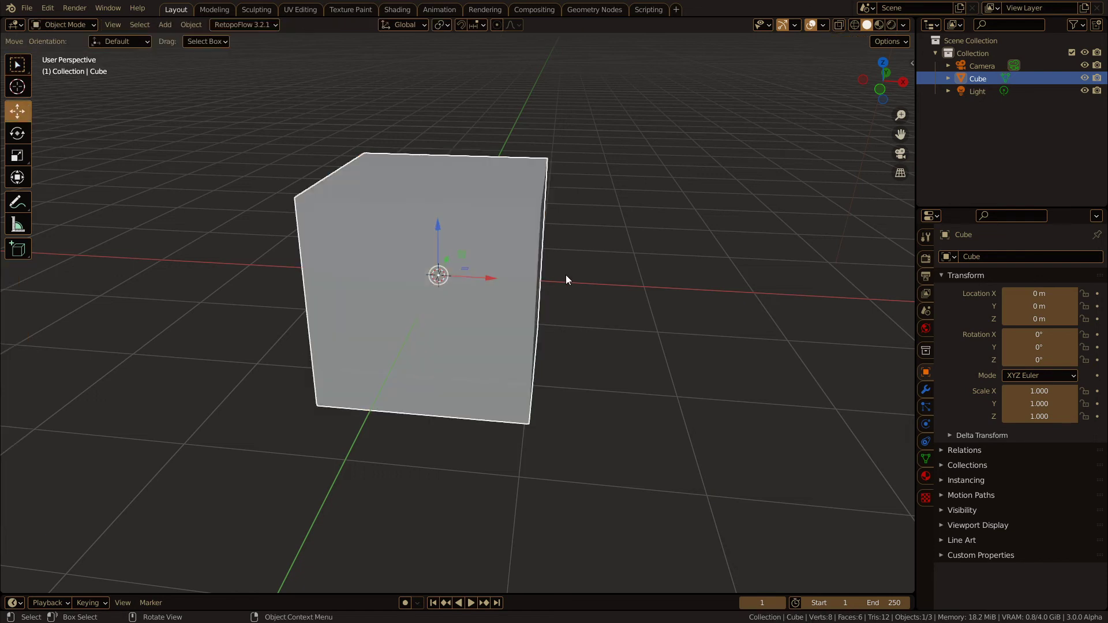
{"action": "key", "text": "Tab"}
{"action": "key", "text": "Tab"}
{"action": "key", "text": "Tab"}
{"action": "key", "text": "Tab"}
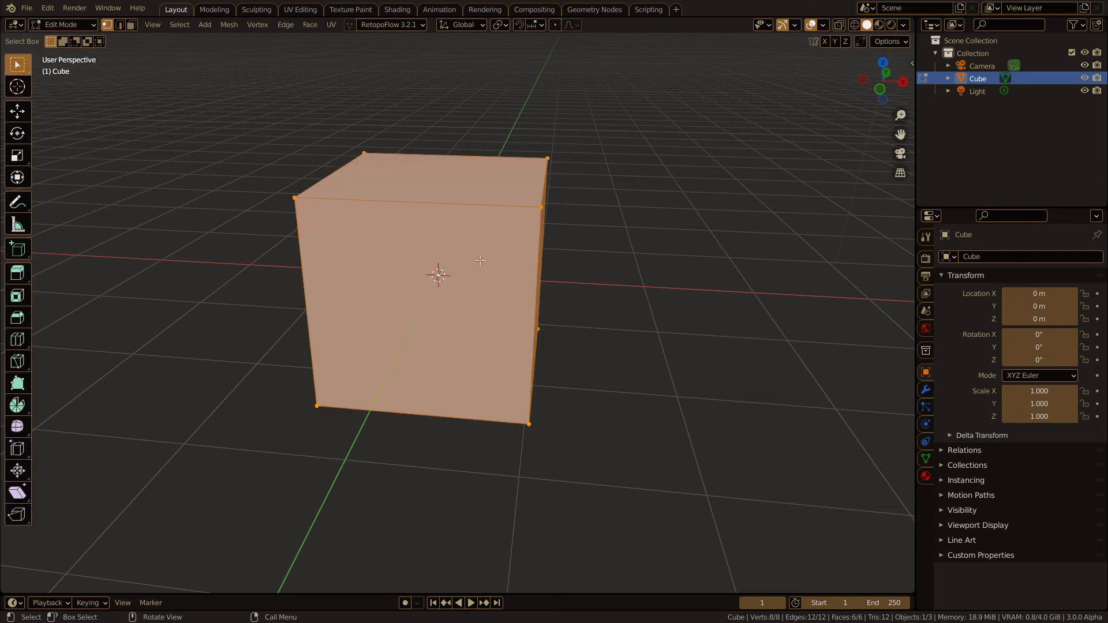
- Look at the winged robot in the other Blender window and return to a perspective view of the cube
{"action": "middle_click_drag", "start_coordinate": [479, 259], "coordinate": [431, 264]}
{"action": "scroll", "coordinate": [430, 265], "scroll_direction": "down", "scroll_amount": 2}
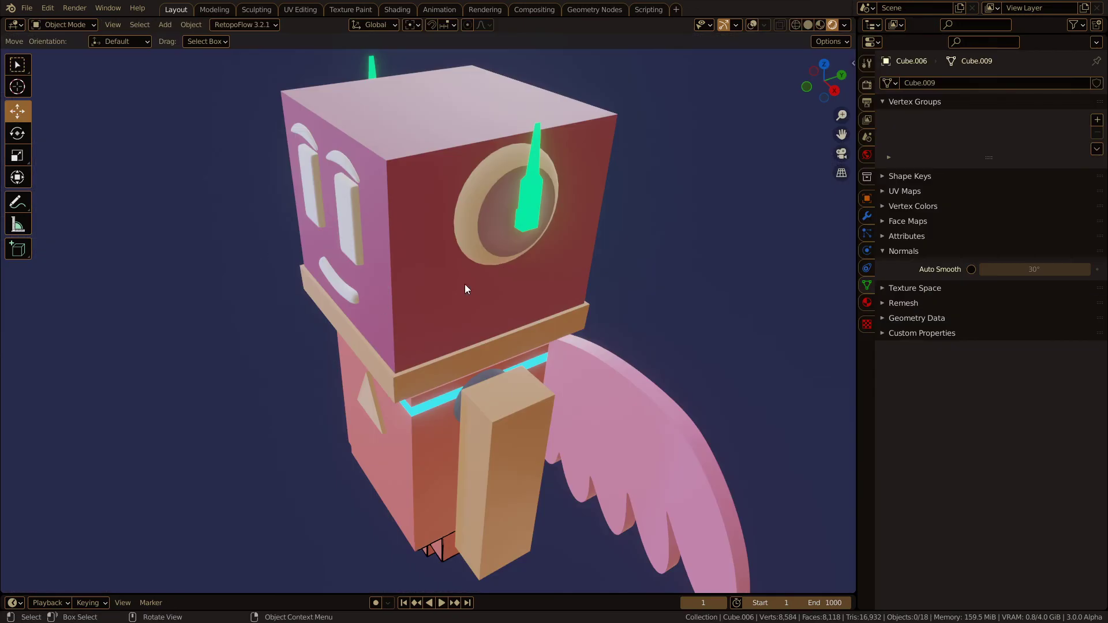
{"action": "middle_click_drag", "start_coordinate": [465, 284], "coordinate": [438, 238]}
{"action": "scroll", "coordinate": [400, 369], "scroll_direction": "up", "scroll_amount": 4}
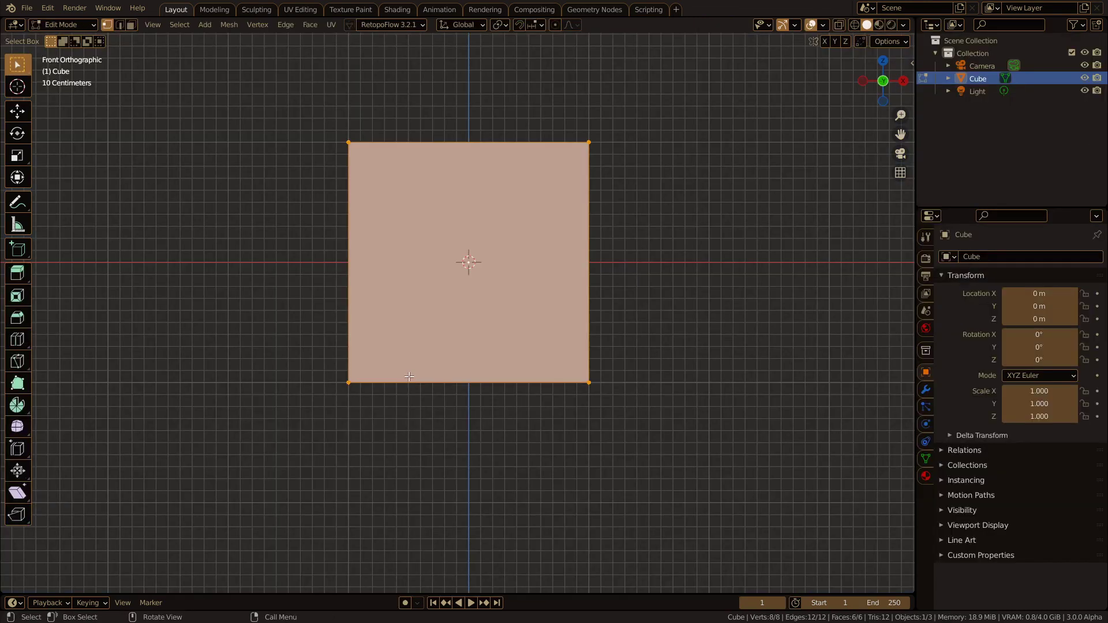
{"action": "scroll", "coordinate": [450, 289], "scroll_direction": "down", "scroll_amount": 2}
{"action": "middle_click_drag", "start_coordinate": [450, 323], "coordinate": [450, 277]}
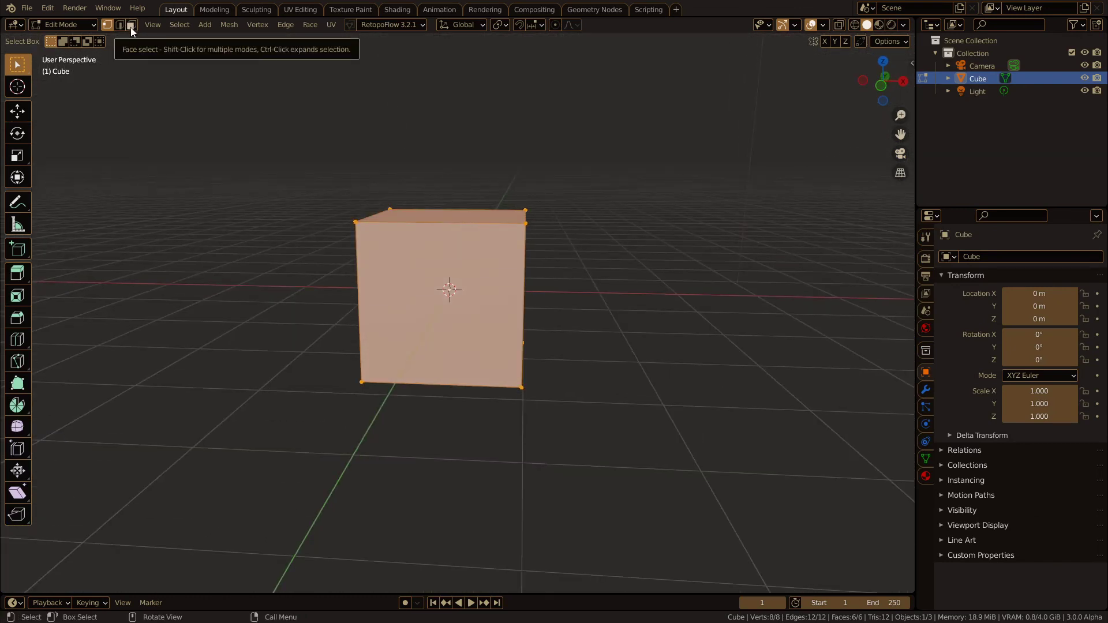
- Switch the mesh selection mode to Face select and select the cube's bottom face
{"action": "left_click", "coordinate": [131, 26]}
{"action": "middle_click_drag", "start_coordinate": [427, 276], "coordinate": [442, 346]}
{"action": "left_click", "coordinate": [447, 292]}
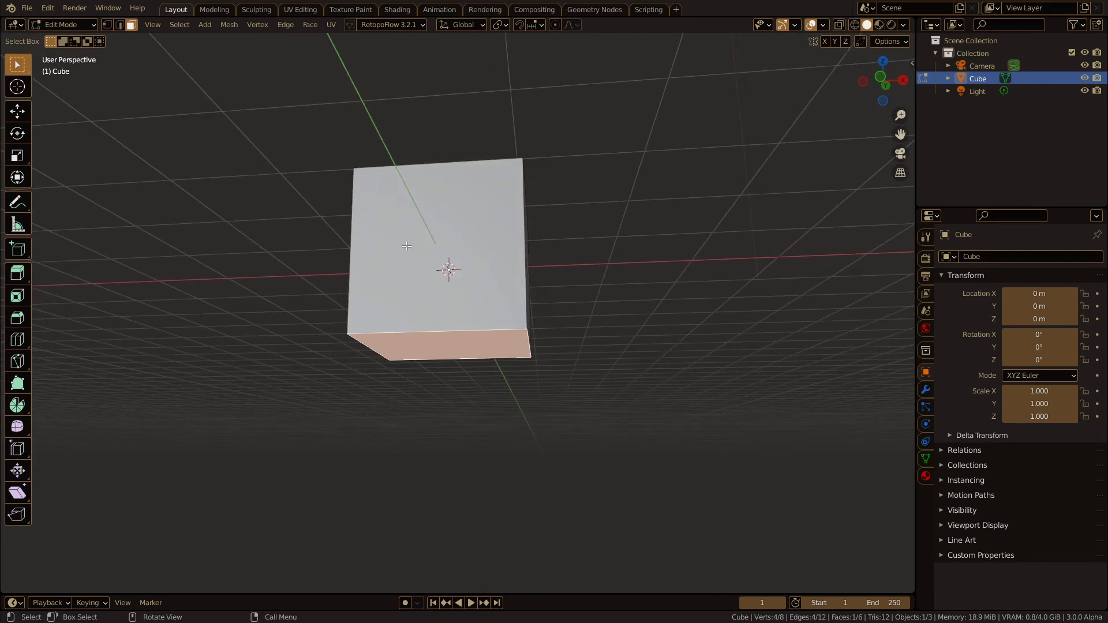
- Show the Move gizmo on the selected bottom face, try the Rotate tool, and return to the Move tool
{"action": "left_click", "coordinate": [25, 117]}
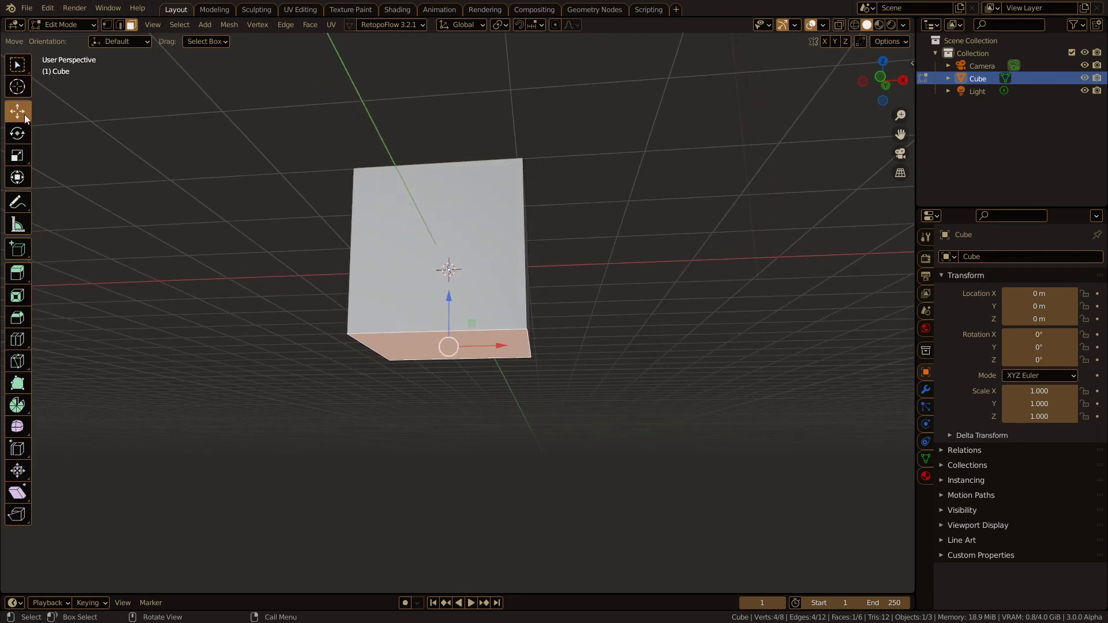
{"action": "middle_click_drag", "start_coordinate": [432, 315], "coordinate": [436, 402]}
{"action": "scroll", "coordinate": [436, 402], "scroll_direction": "up", "scroll_amount": 3}
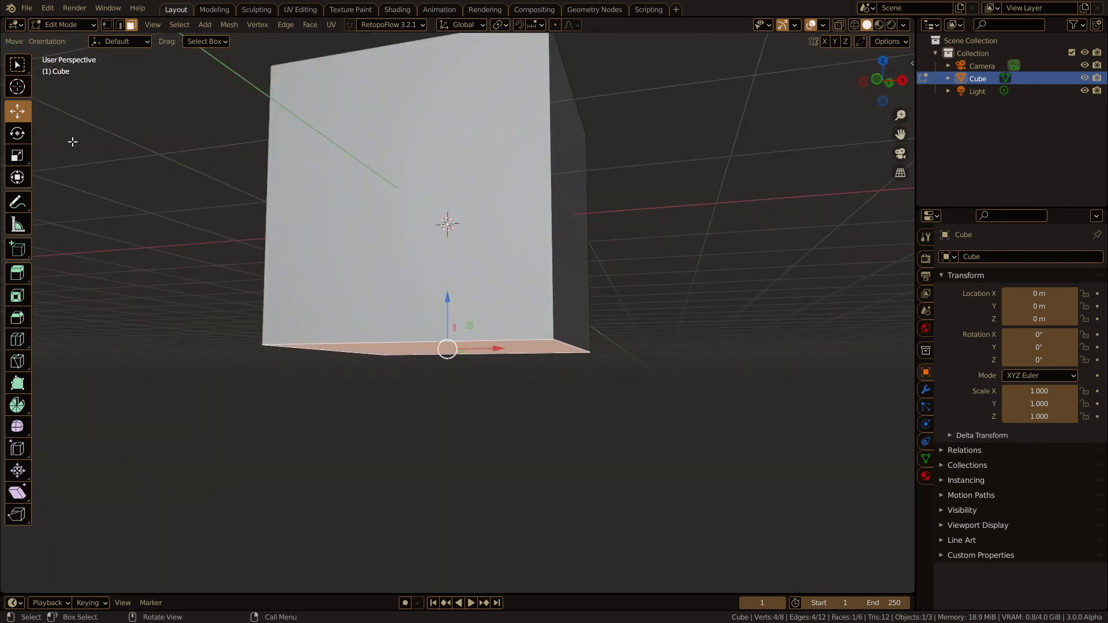
{"action": "left_click", "coordinate": [25, 133]}
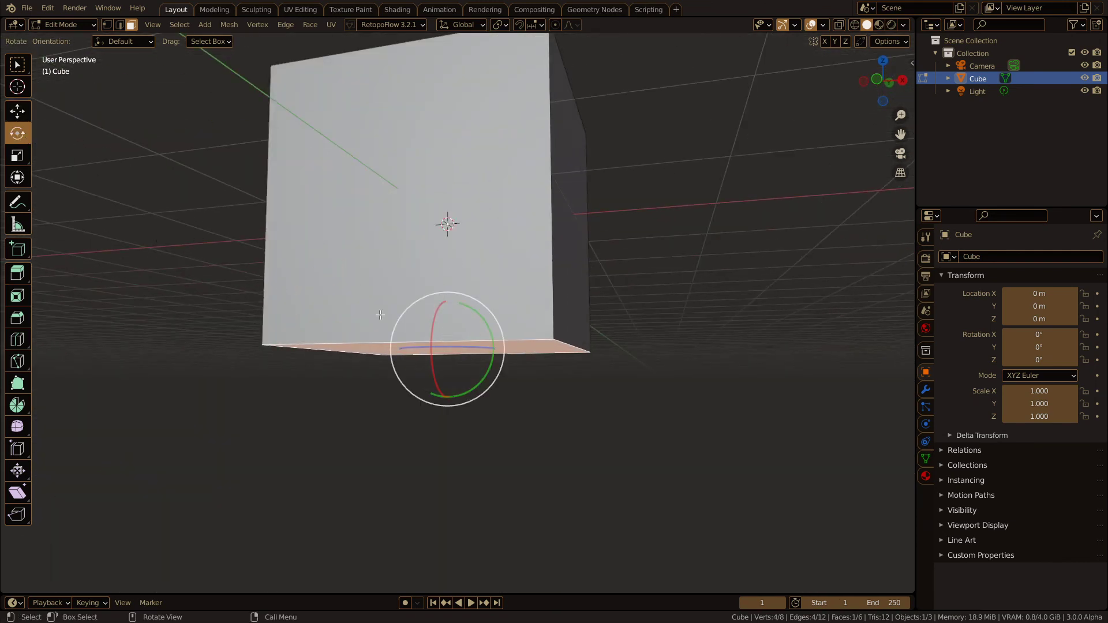
{"action": "left_click", "coordinate": [17, 111]}
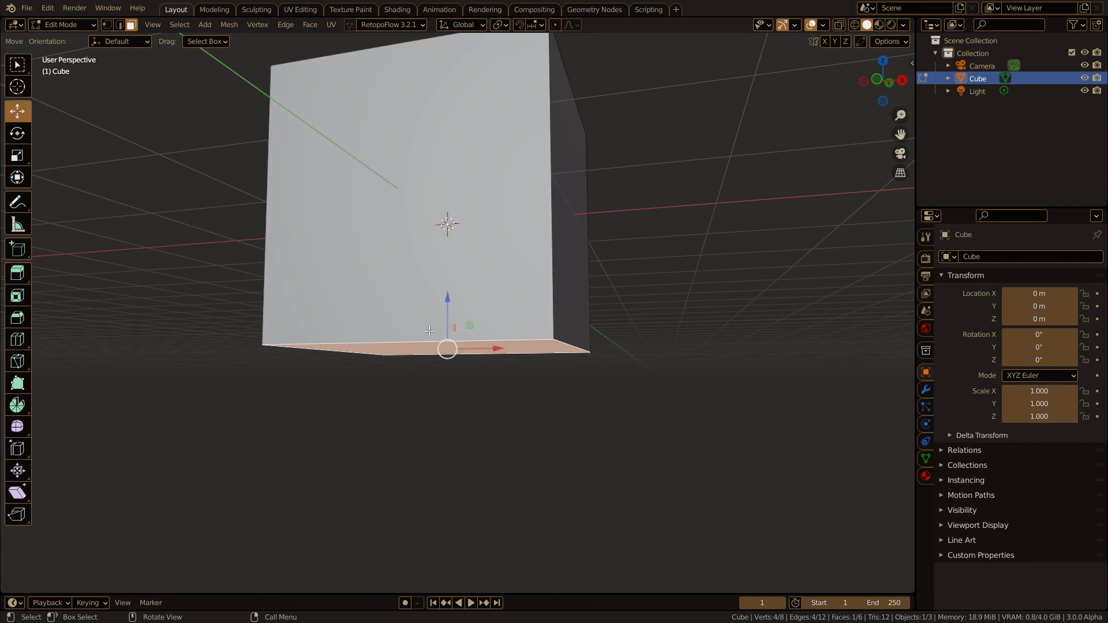
- In the front orthographic view, extrude the cube's bottom face downward by about 0.3 m
{"action": "middle_click_drag", "start_coordinate": [419, 332], "coordinate": [474, 346]}
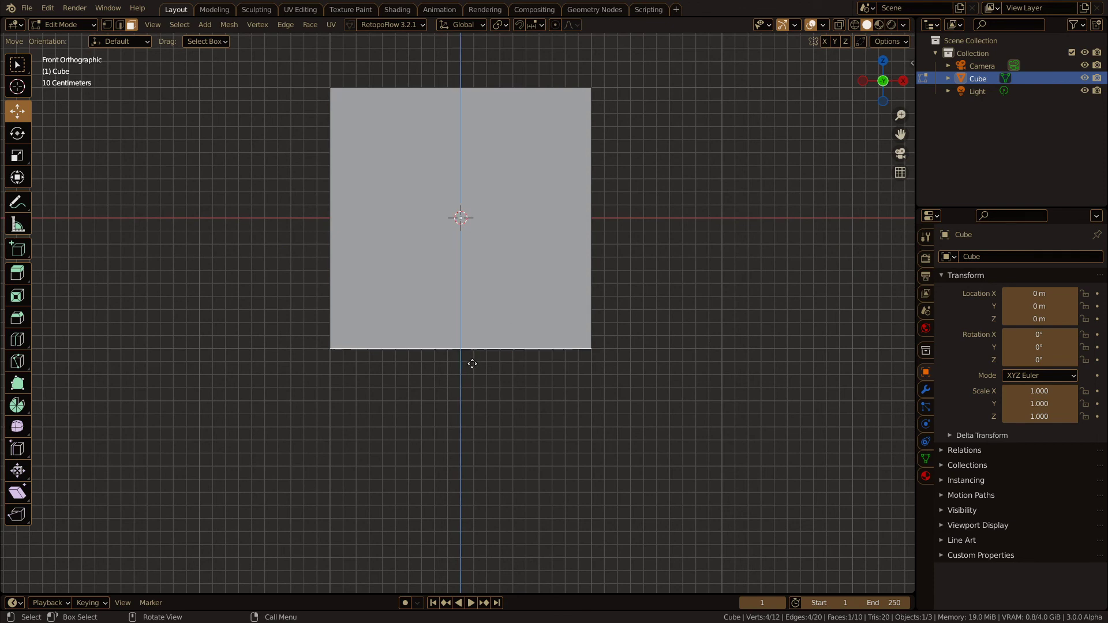
{"action": "key", "text": "e"}
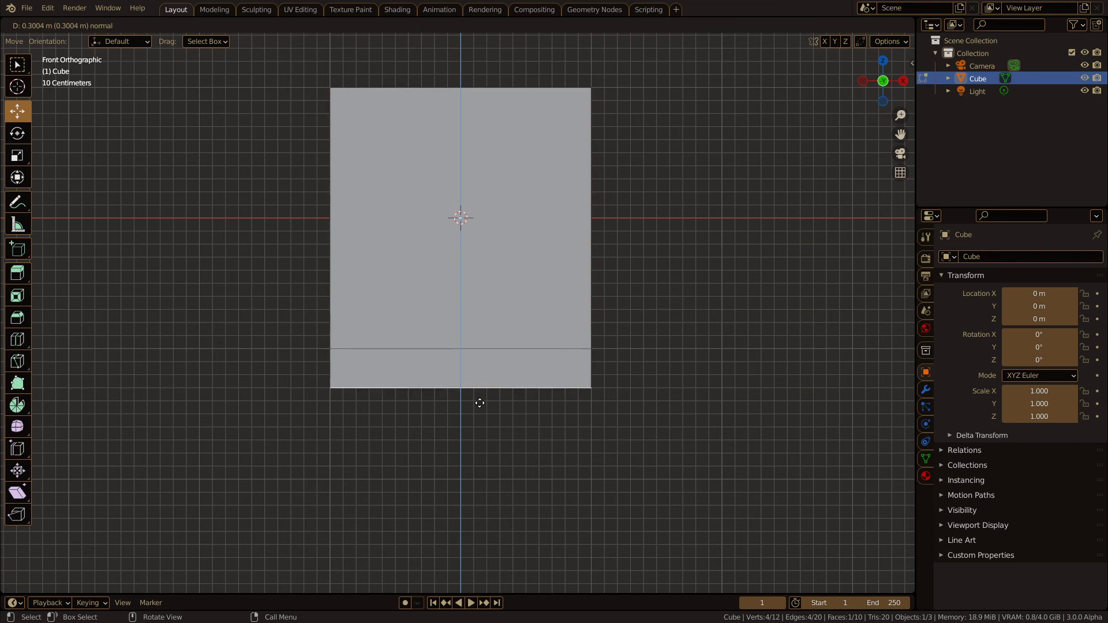
{"action": "left_click", "coordinate": [479, 403]}
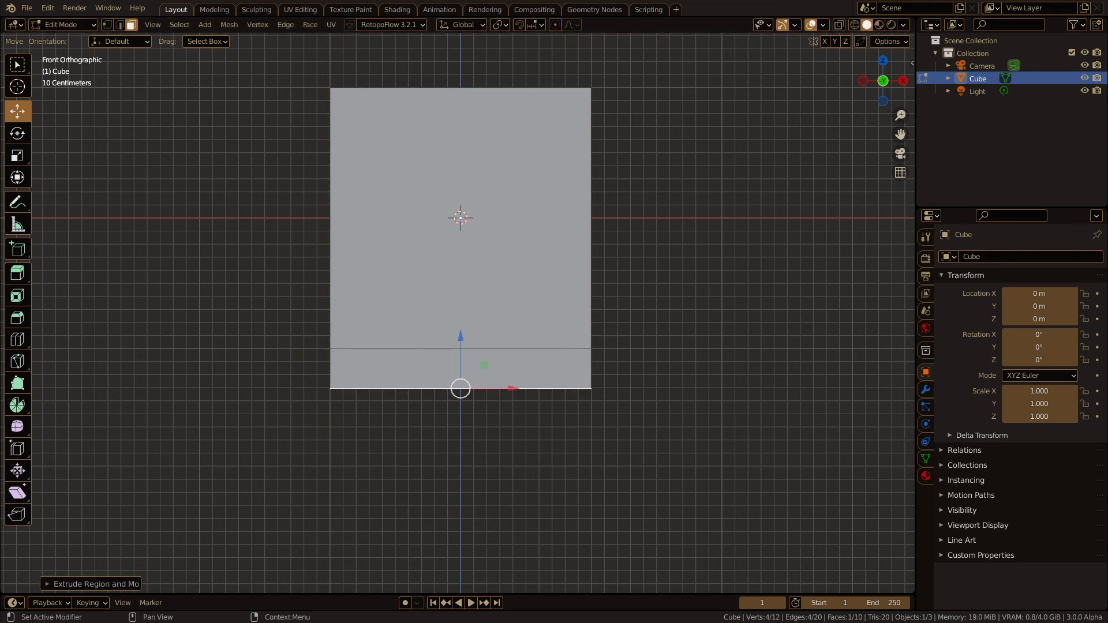